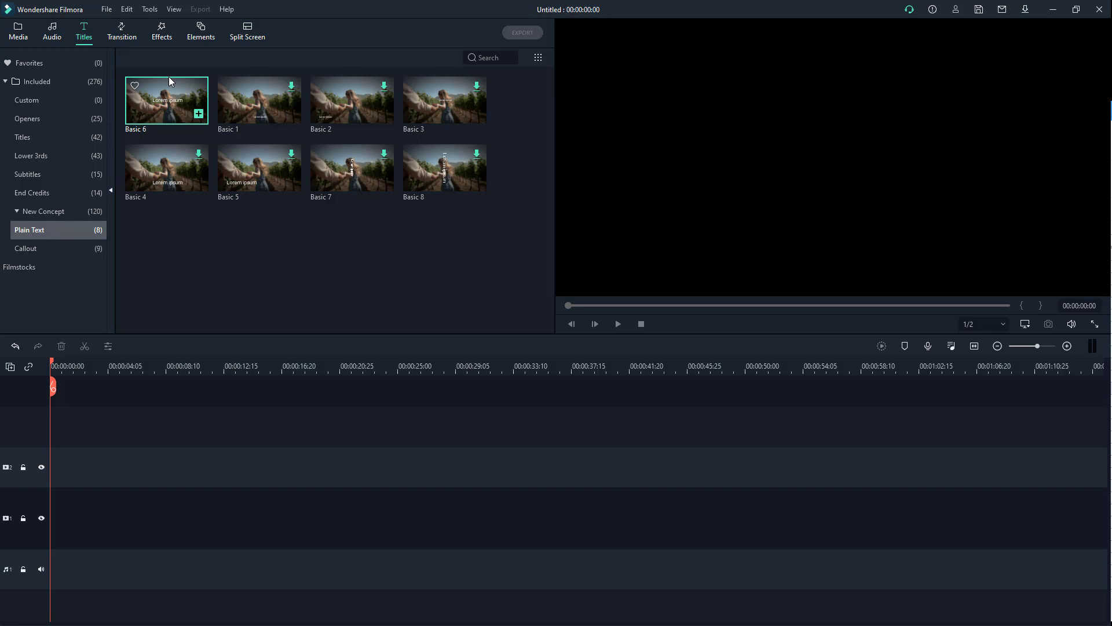
Step: Add the Basic 6 title at the start of video track 2 and change its text to "TutorTube"
{"action": "left_click_drag", "start_coordinate": [174, 101], "coordinate": [41, 471]}
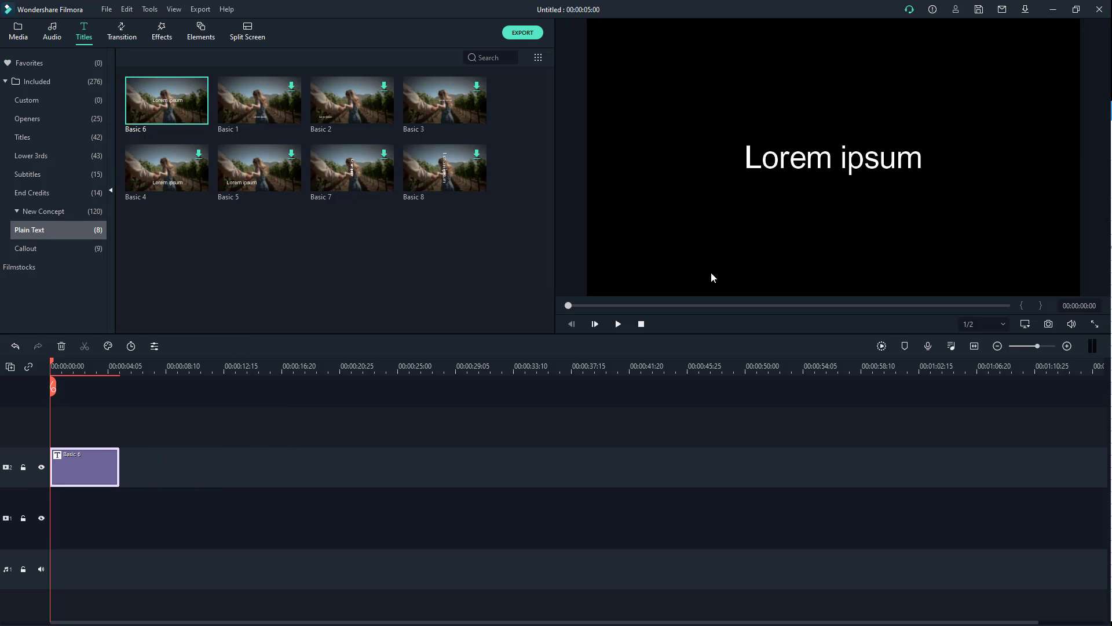
{"action": "left_click", "coordinate": [847, 158]}
{"action": "double_click", "coordinate": [847, 157]}
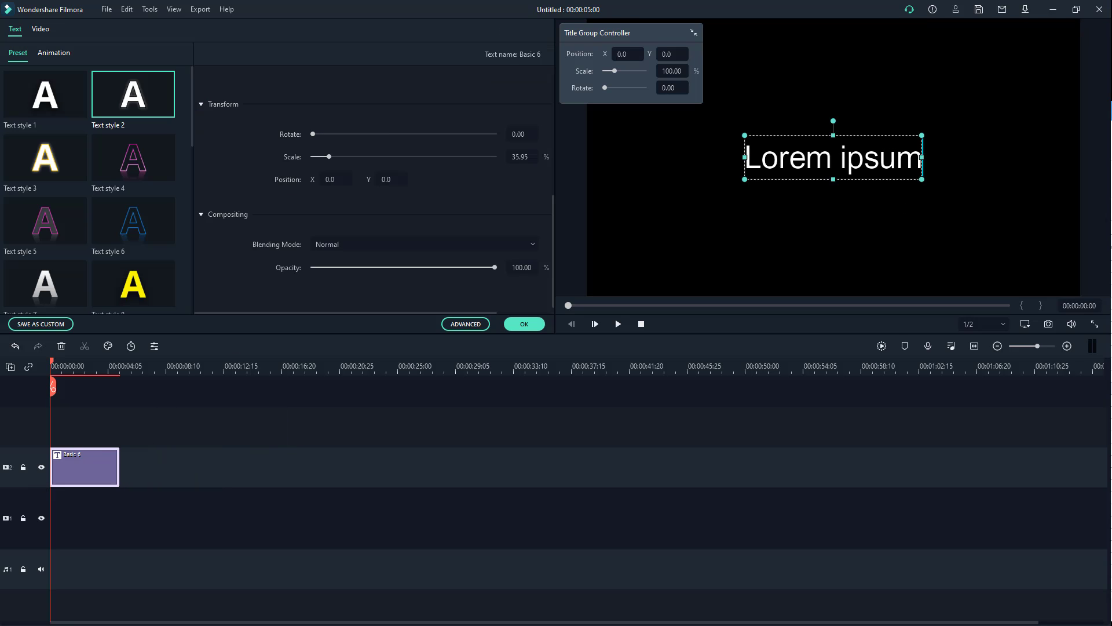
{"action": "key", "text": "ctrl+a"}
{"action": "type", "text": "Tutor"}
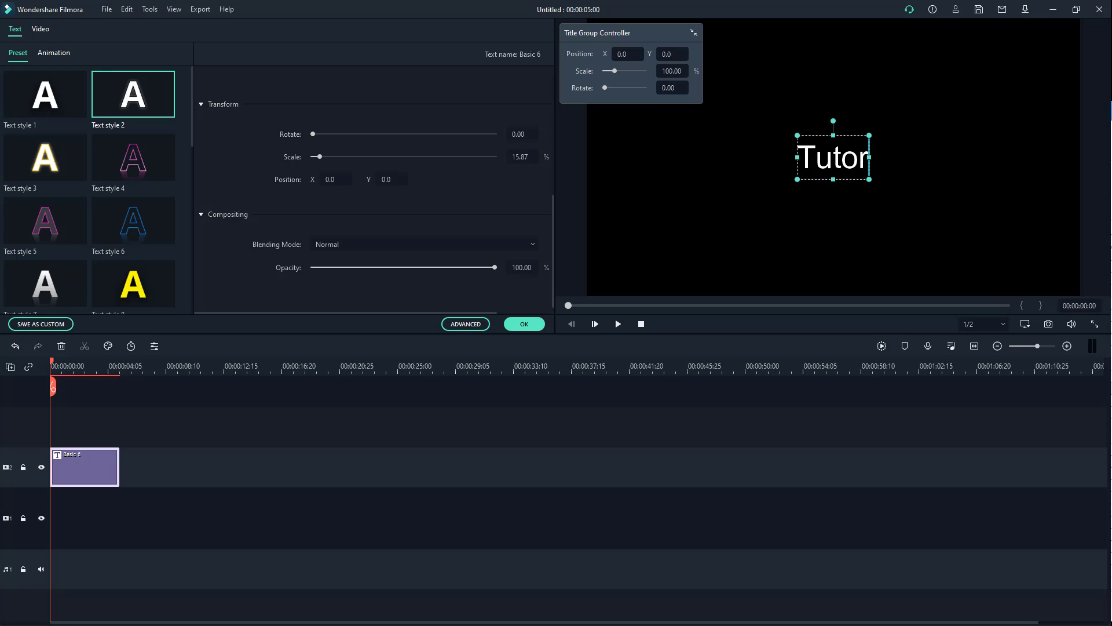
{"action": "type", "text": "Tube"}
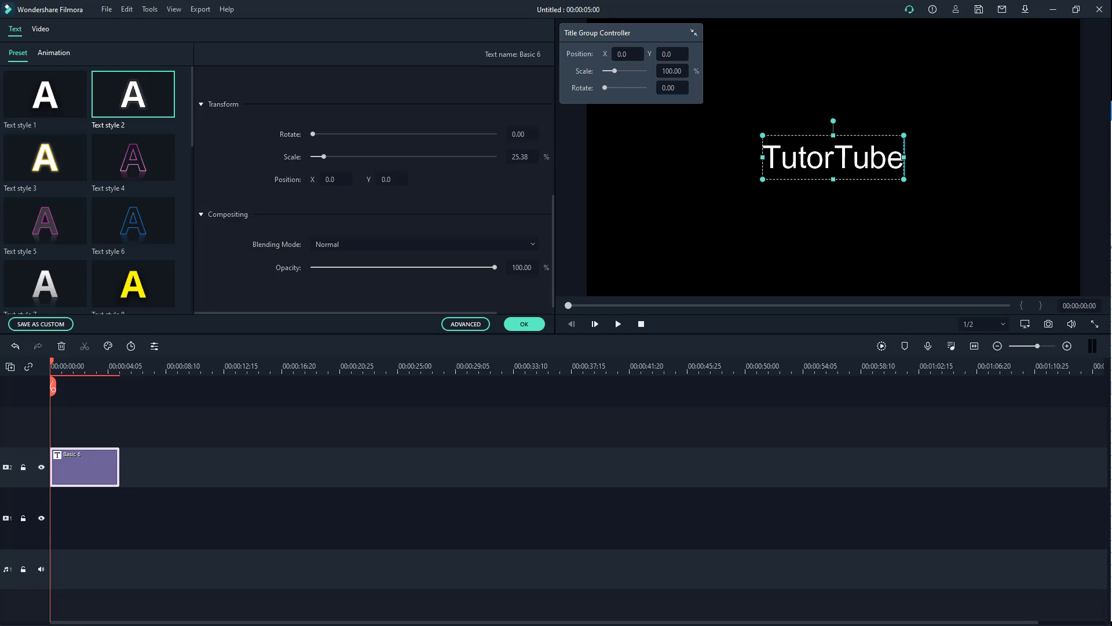
Step: Try the Wavy style, Type Writer, Cinema style, Random, and Stretch in and zoom in animations on the title, ending with Zoom in
{"action": "left_click", "coordinate": [54, 53]}
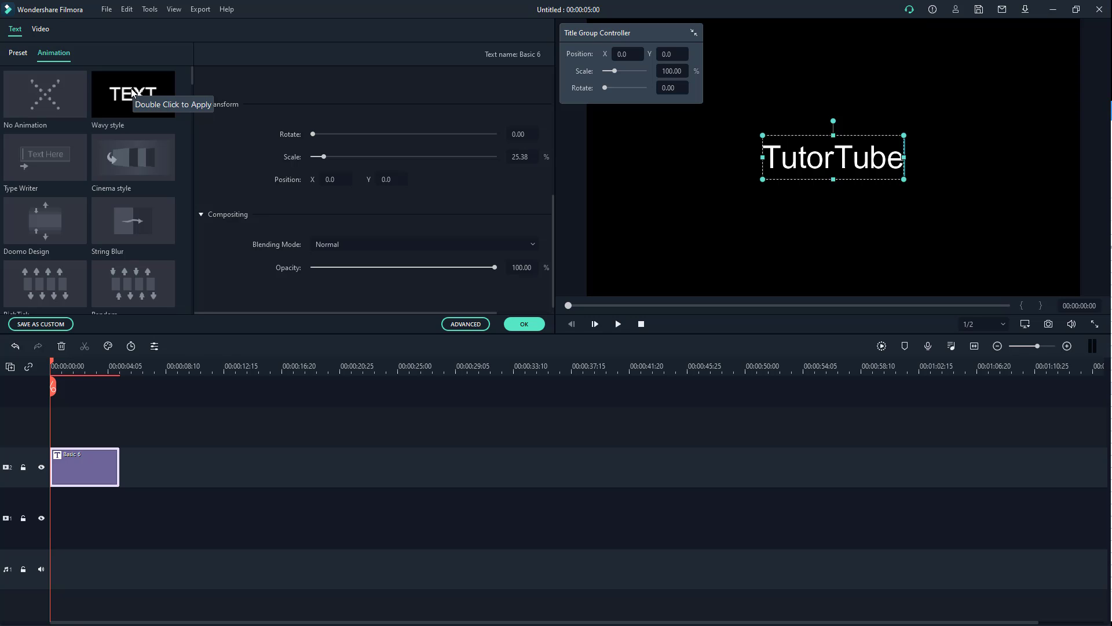
{"action": "double_click", "coordinate": [133, 93]}
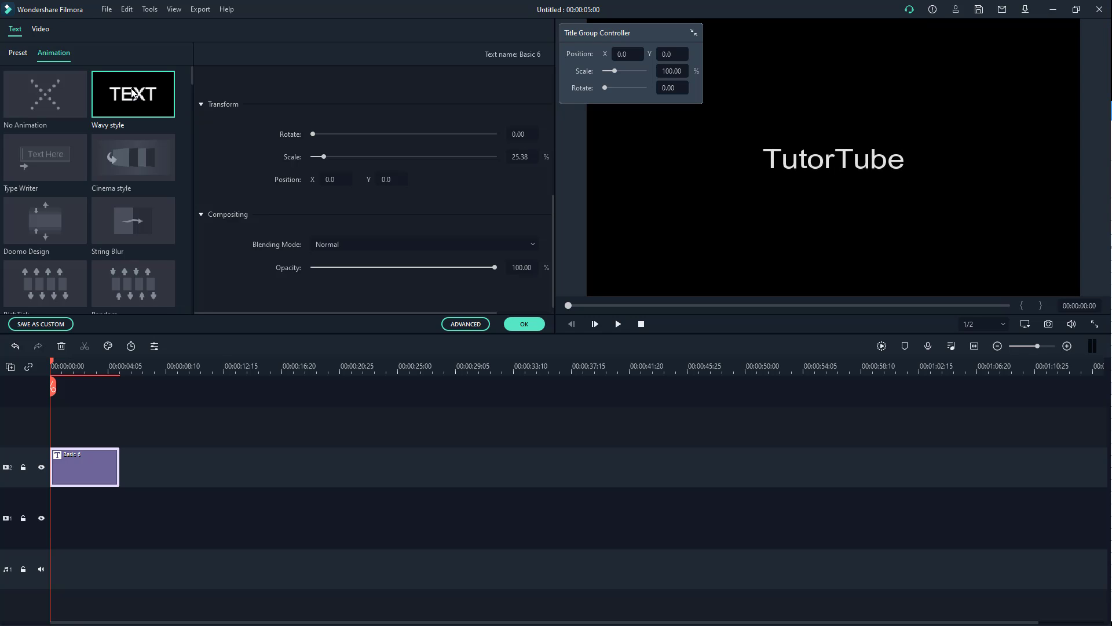
{"action": "double_click", "coordinate": [57, 169]}
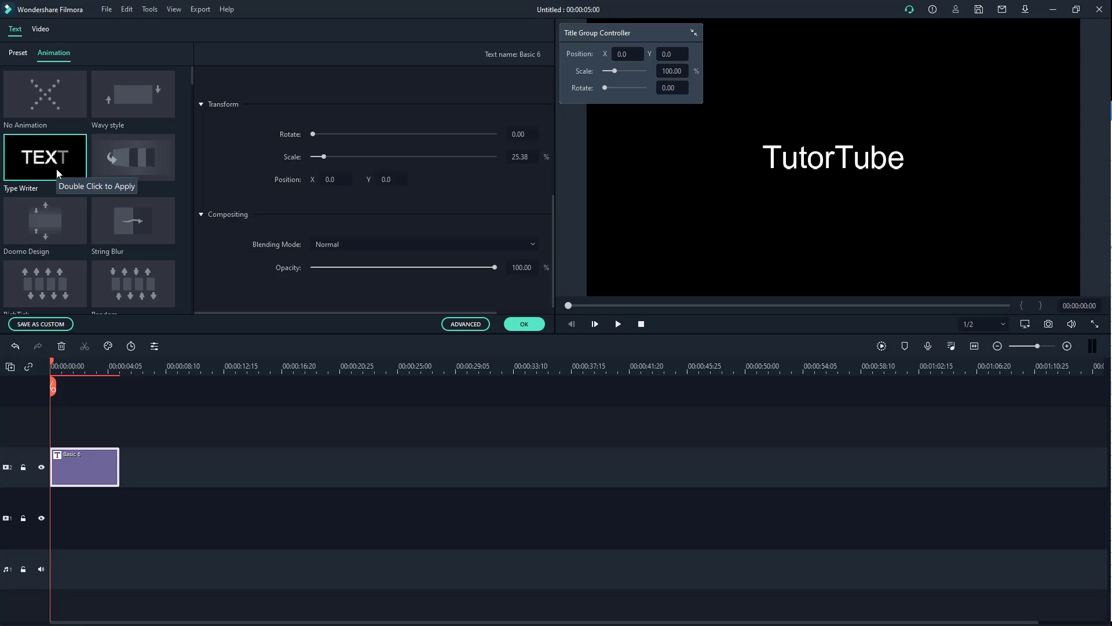
{"action": "double_click", "coordinate": [130, 158]}
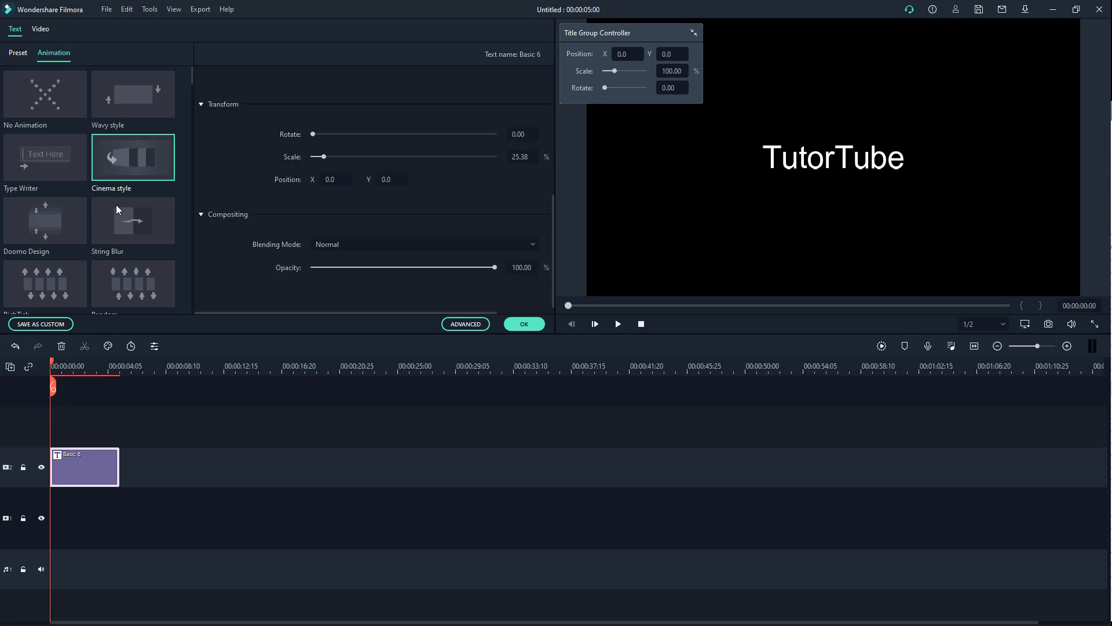
{"action": "double_click", "coordinate": [144, 279]}
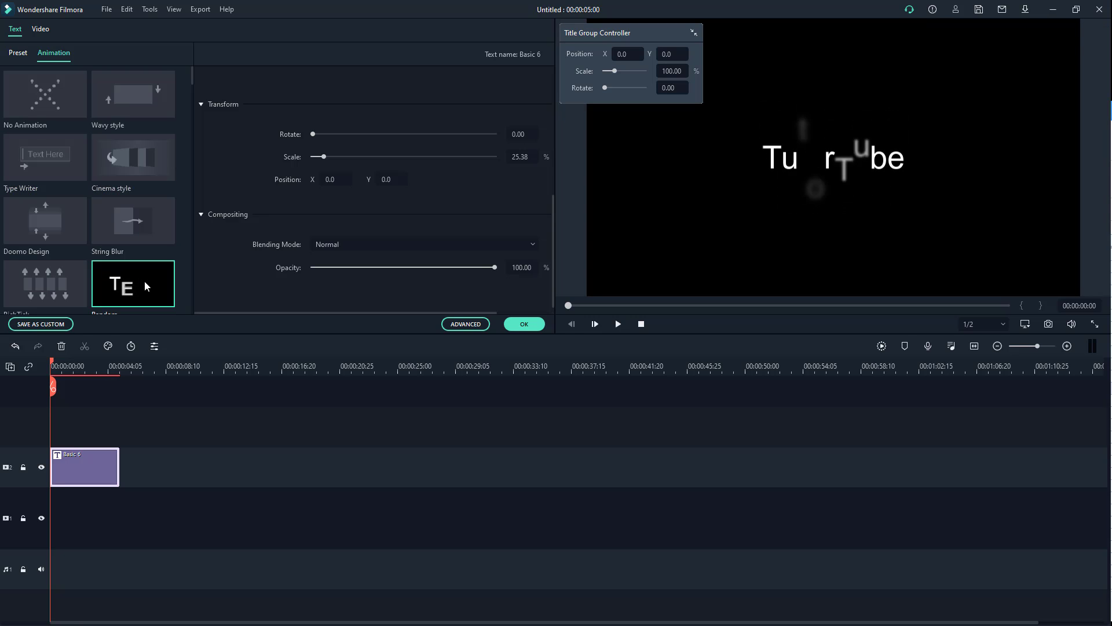
{"action": "scroll", "coordinate": [128, 273], "scroll_direction": "down", "scroll_amount": 10}
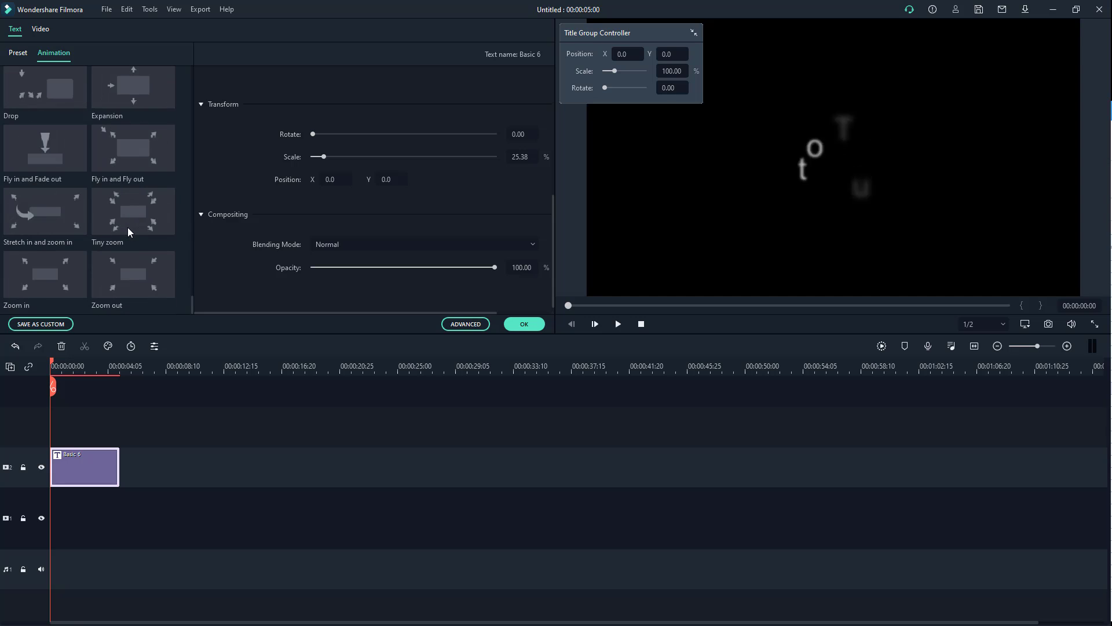
{"action": "double_click", "coordinate": [45, 219]}
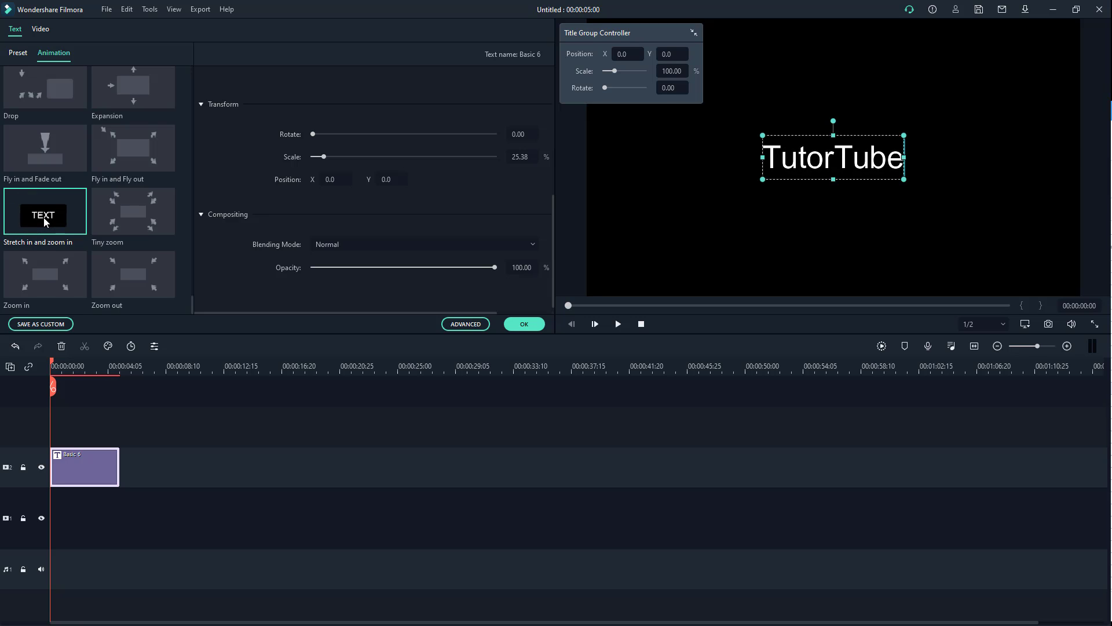
{"action": "double_click", "coordinate": [46, 278]}
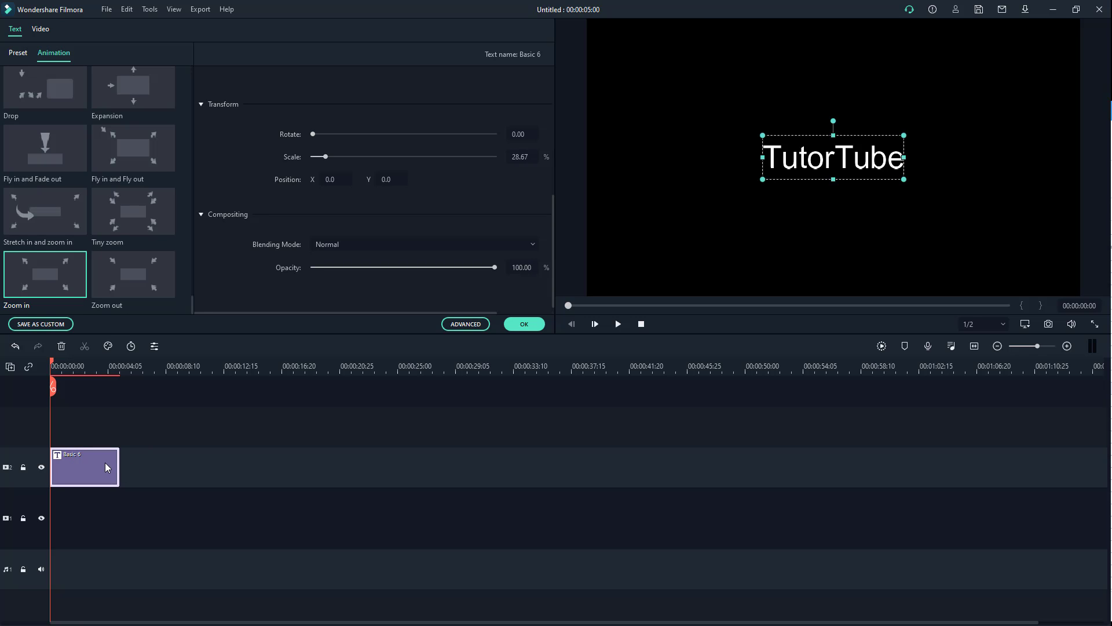
Step: Duplicate the "TutorTube" title clip and place the copy at the start of video track 1
{"action": "right_click", "coordinate": [107, 468]}
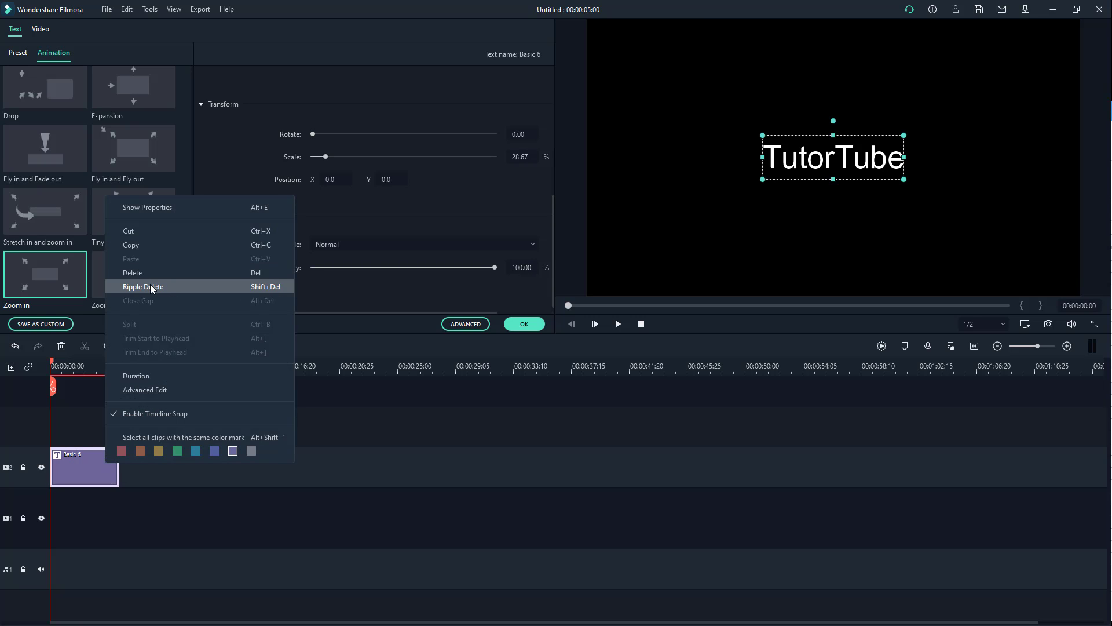
{"action": "left_click", "coordinate": [223, 442]}
{"action": "left_click", "coordinate": [190, 440]}
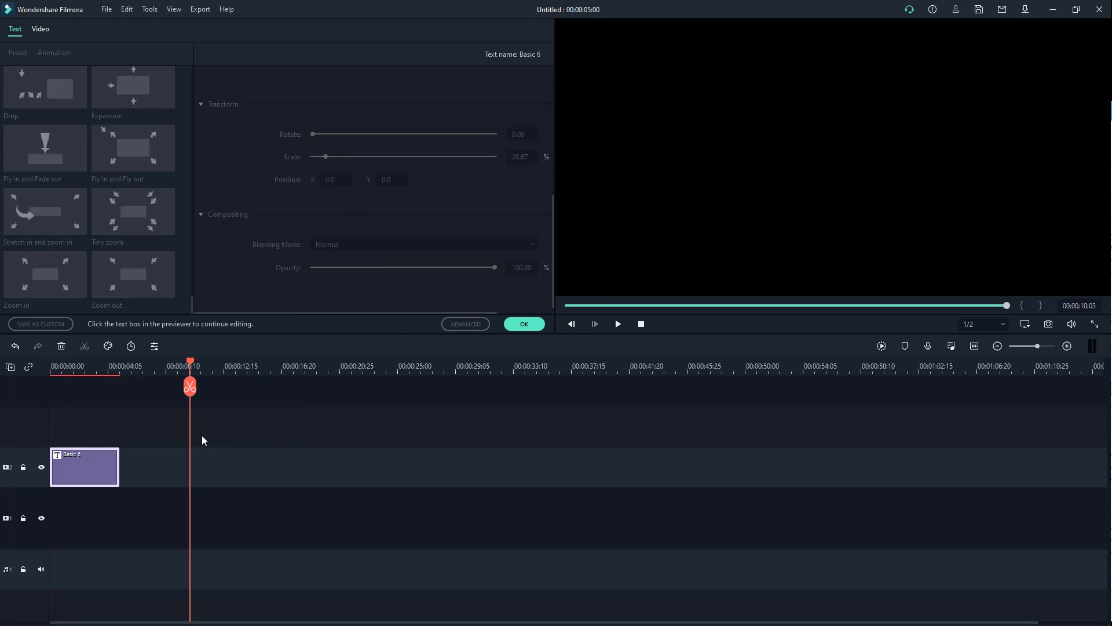
{"action": "right_click", "coordinate": [204, 439]}
{"action": "left_click", "coordinate": [270, 231]}
{"action": "left_click_drag", "start_coordinate": [240, 508], "coordinate": [100, 506]}
Step: Move the track 2 title below the other one to Y position -59 and replace its text with "Learning"
{"action": "left_click", "coordinate": [67, 367]}
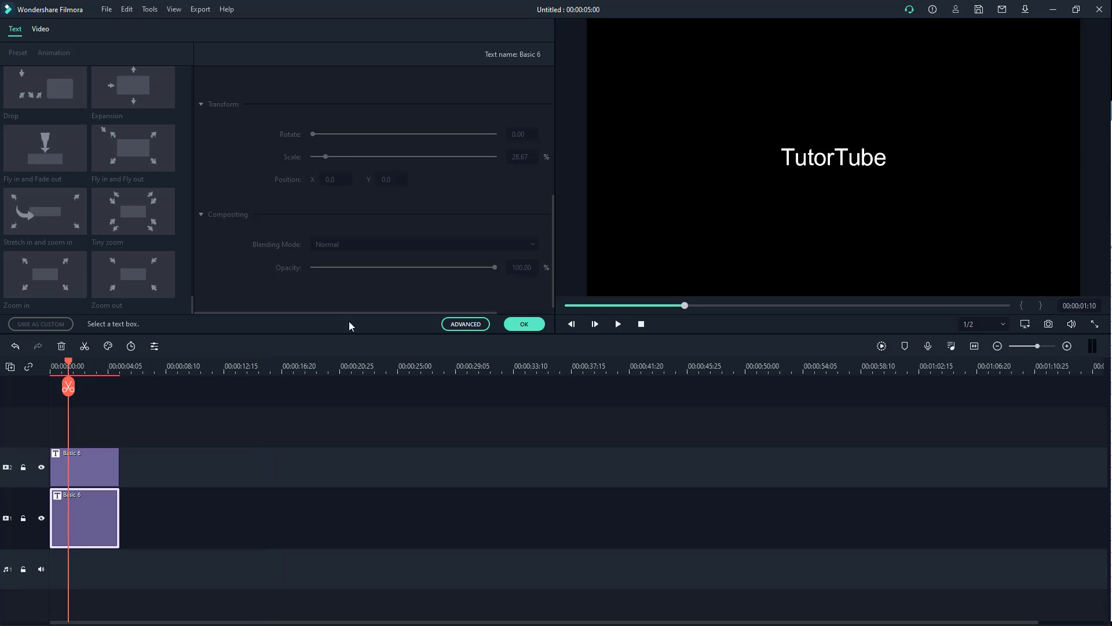
{"action": "left_click_drag", "start_coordinate": [825, 160], "coordinate": [823, 193]}
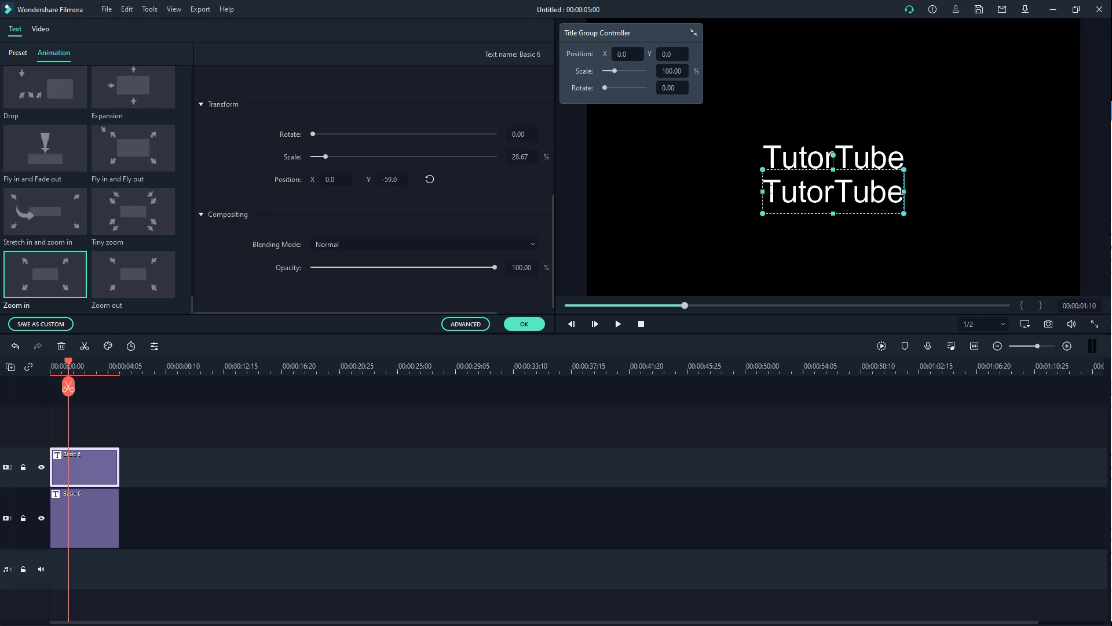
{"action": "left_click_drag", "start_coordinate": [771, 190], "coordinate": [958, 192]}
{"action": "type", "text": "Learning"}
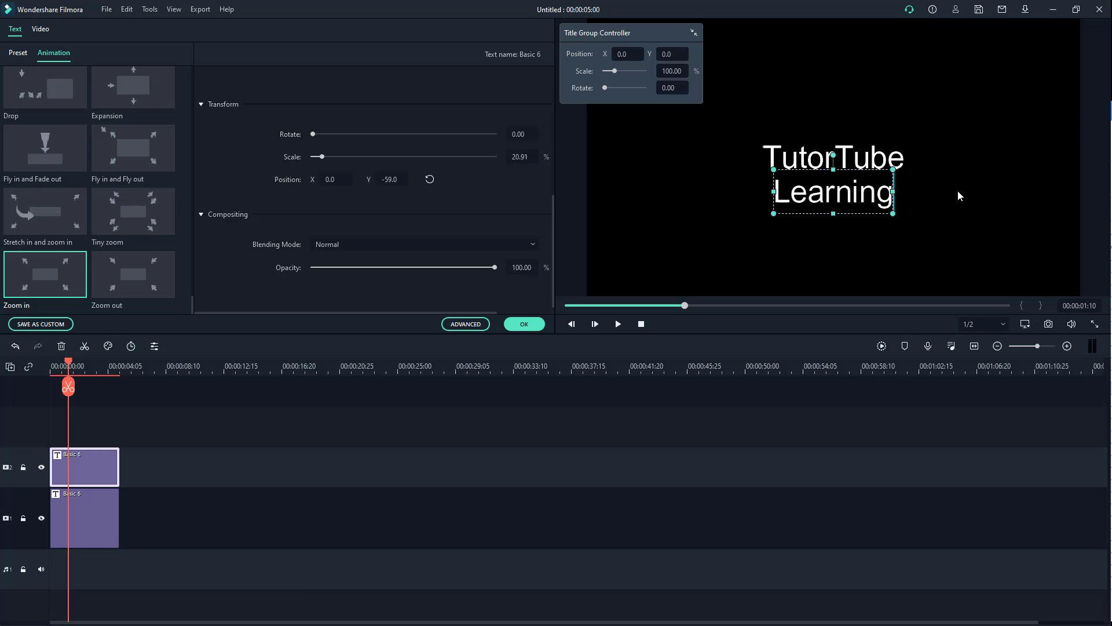
{"action": "left_click", "coordinate": [958, 196]}
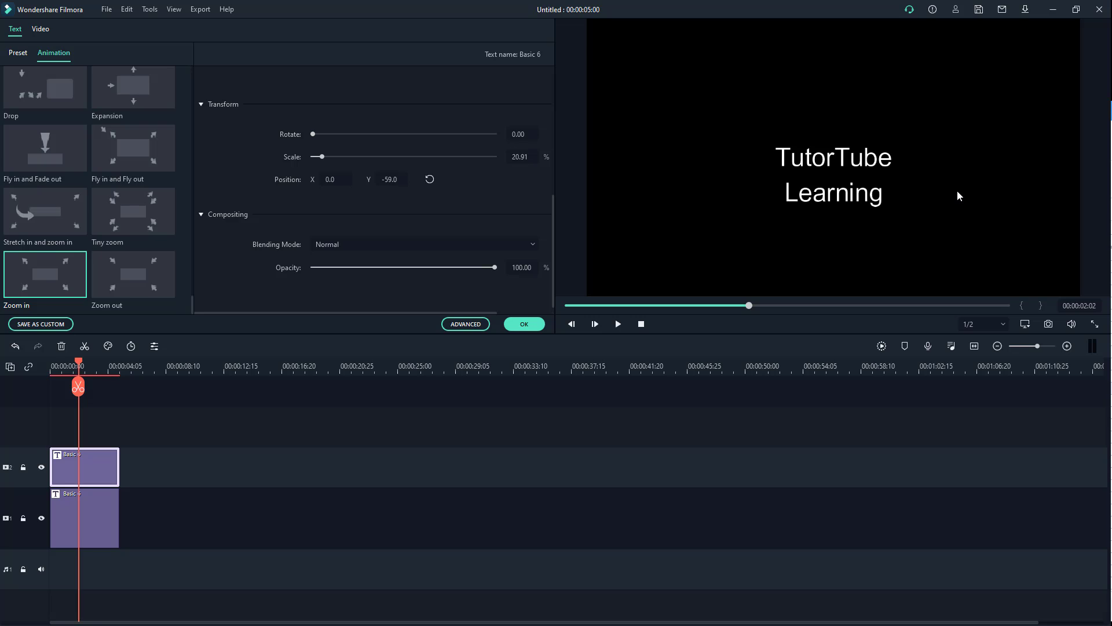
Step: Extend the lower title's text to "Learning At Your Convenience"
{"action": "left_click", "coordinate": [873, 196]}
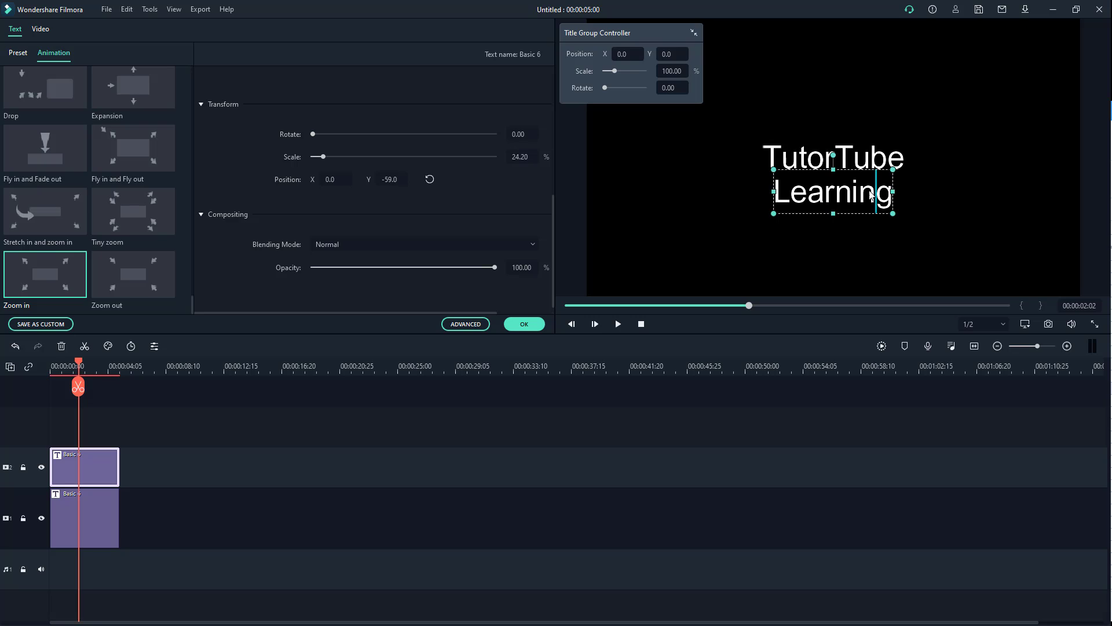
{"action": "left_click", "coordinate": [903, 196]}
{"action": "double_click", "coordinate": [867, 192]}
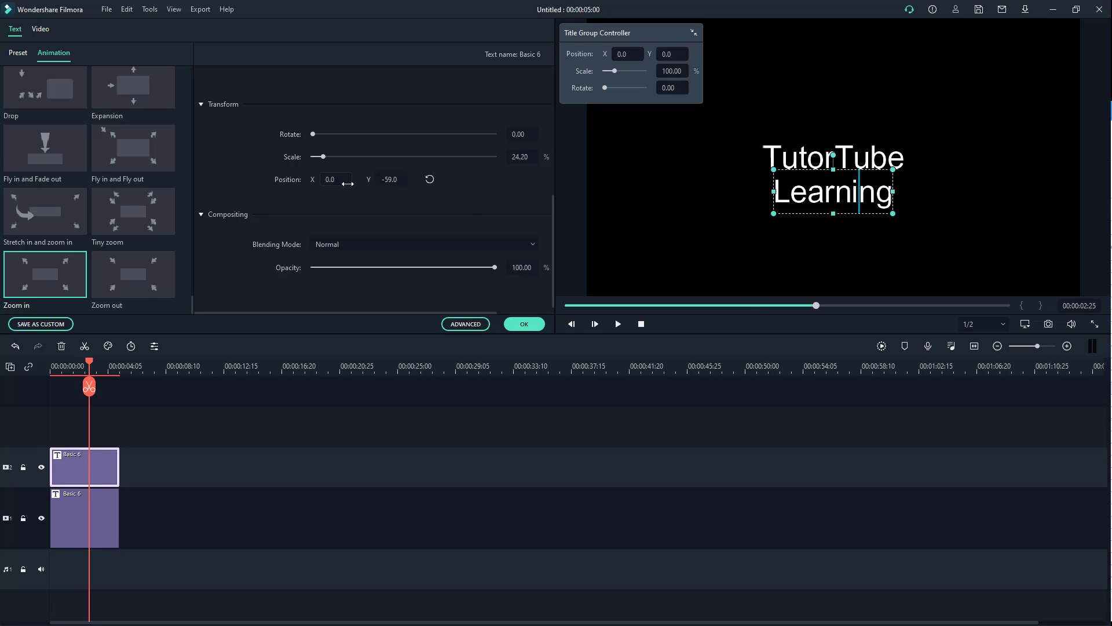
{"action": "left_click", "coordinate": [296, 120]}
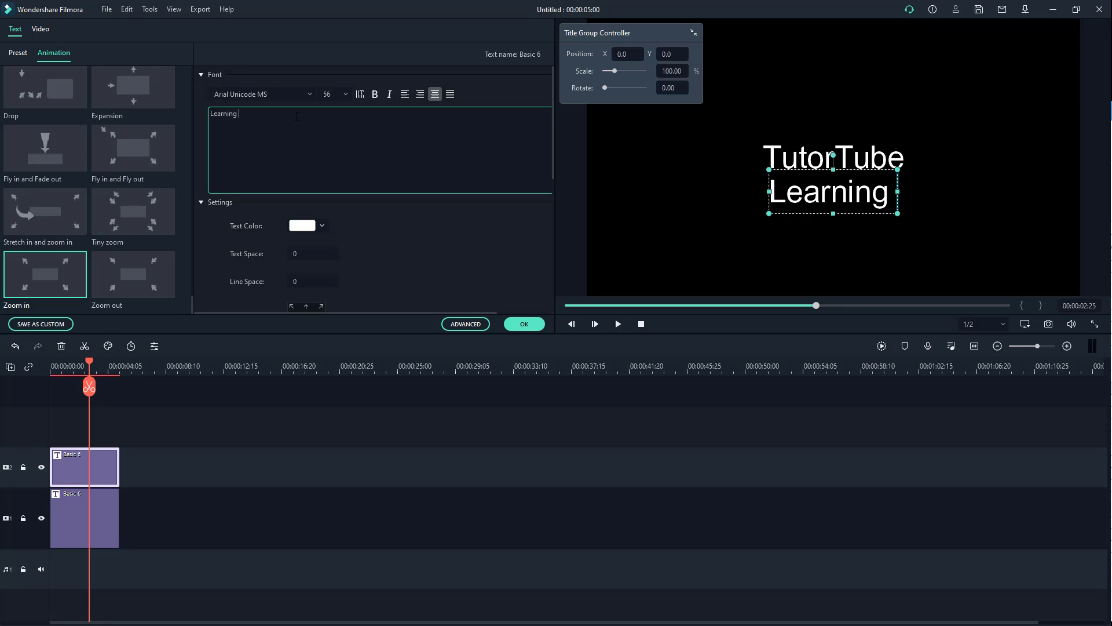
{"action": "type", "text": "At Your Co"}
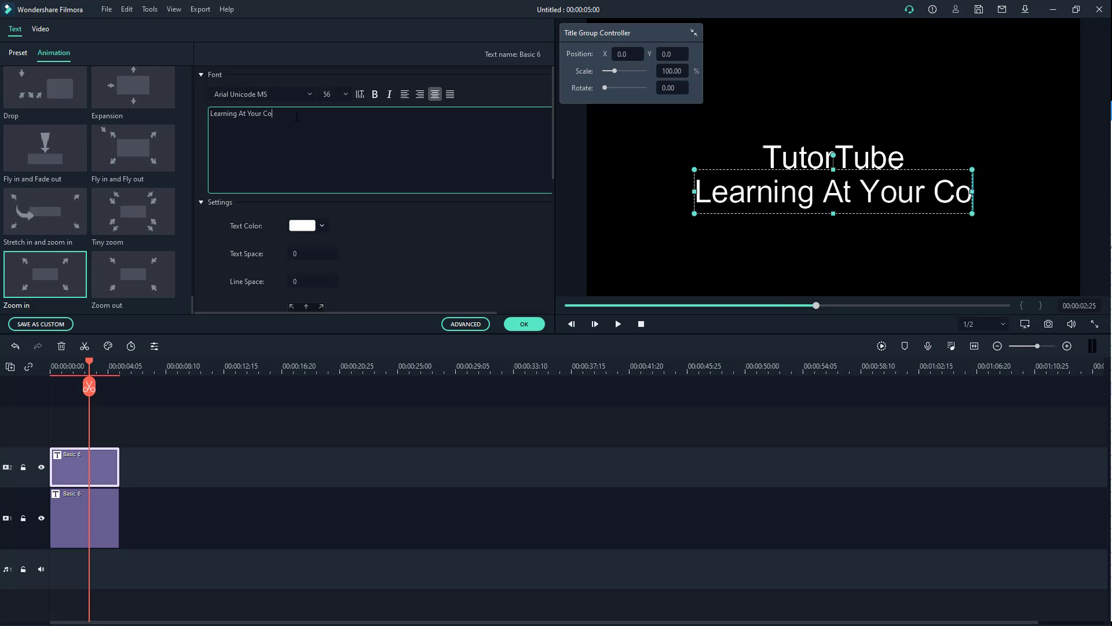
{"action": "type", "text": "nvenience"}
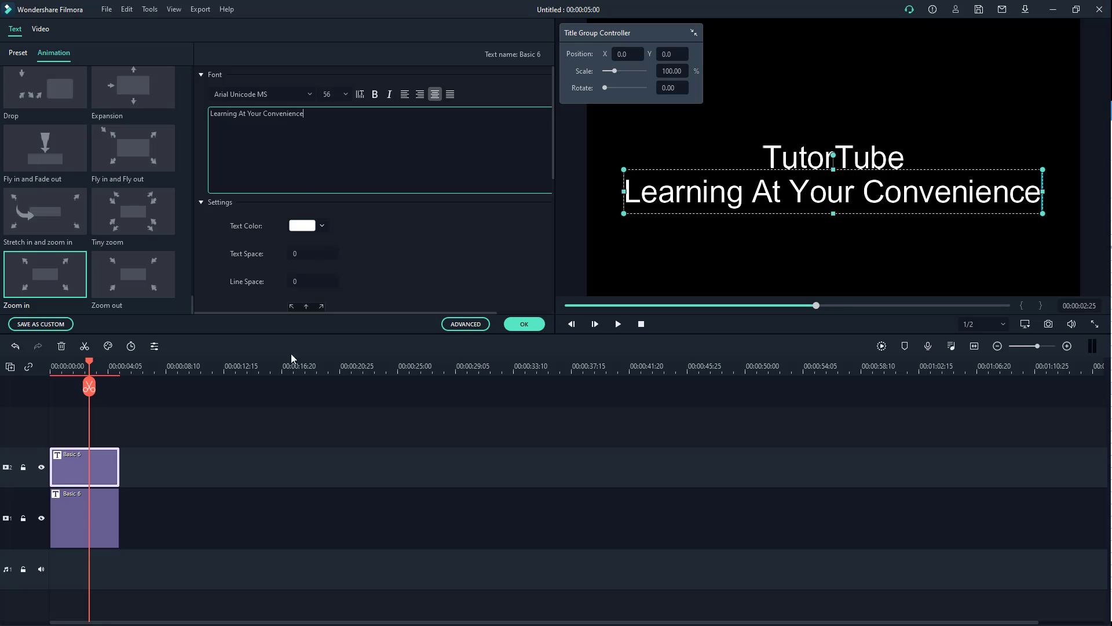
{"action": "left_click", "coordinate": [398, 418]}
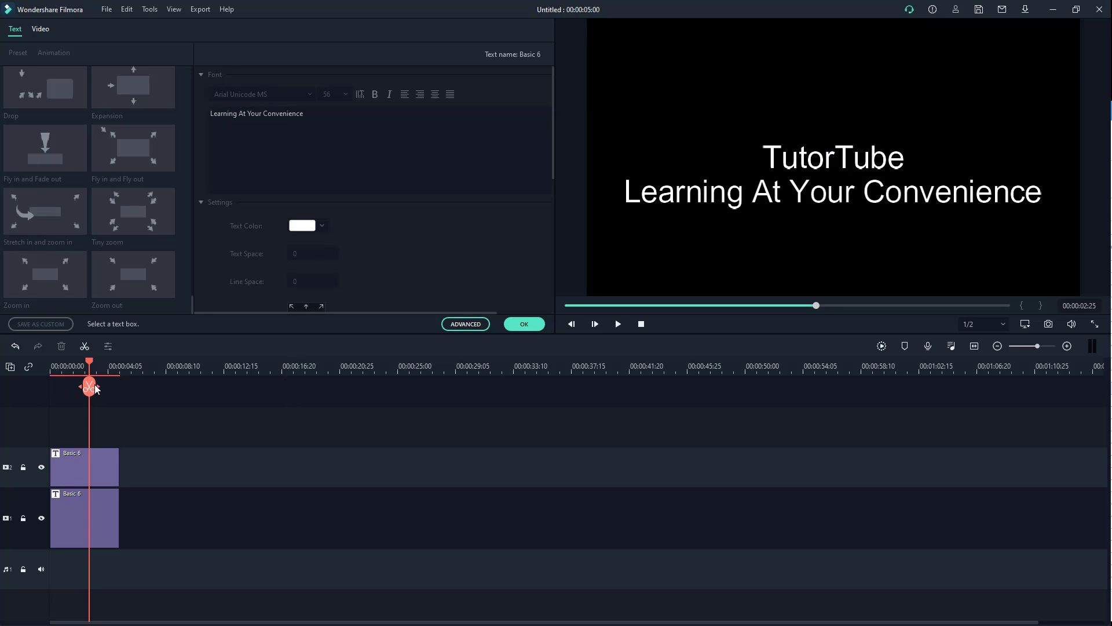
Step: Apply the Stretch in and zoom in animation to the "Learning At Your Convenience" title and Zoom out to the "TutorTube" title
{"action": "left_click_drag", "start_coordinate": [89, 367], "coordinate": [51, 367]}
{"action": "key", "text": "space"}
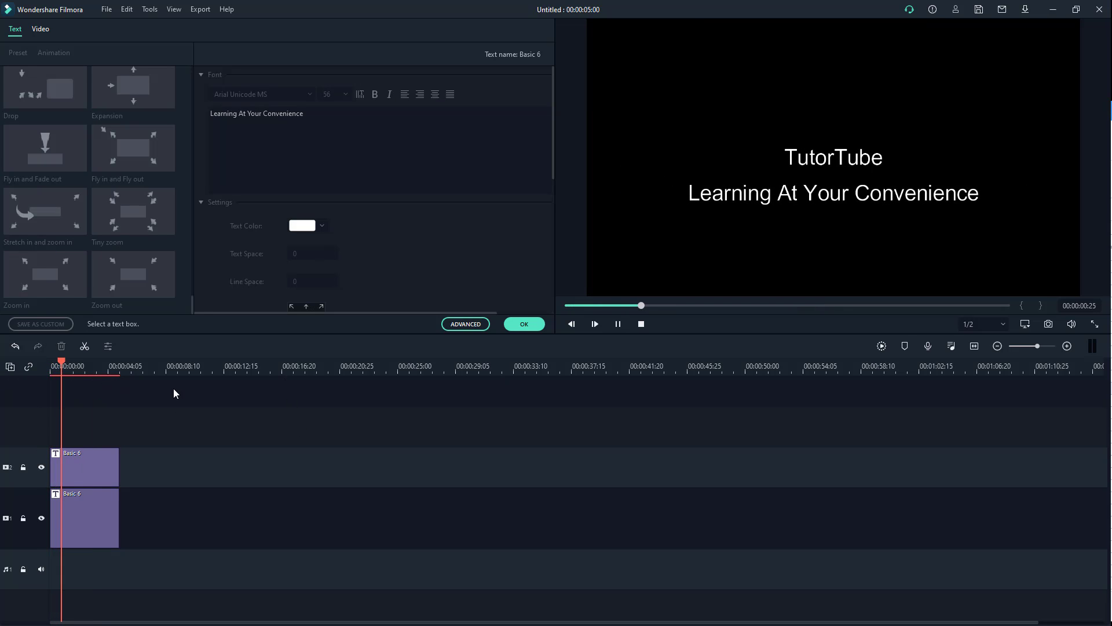
{"action": "left_click", "coordinate": [84, 455]}
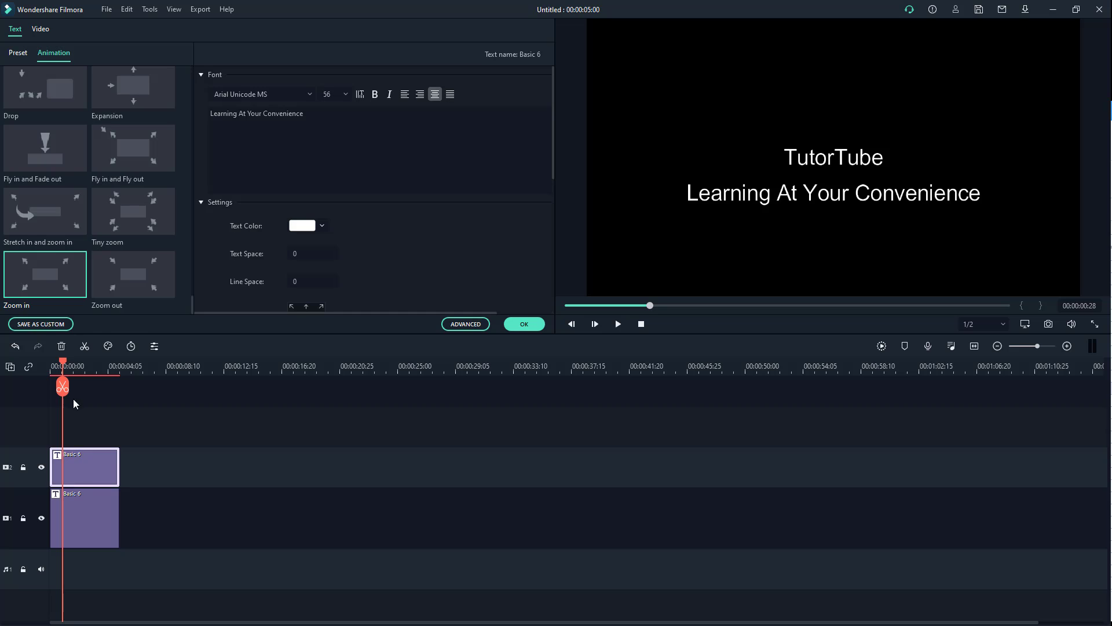
{"action": "double_click", "coordinate": [48, 225]}
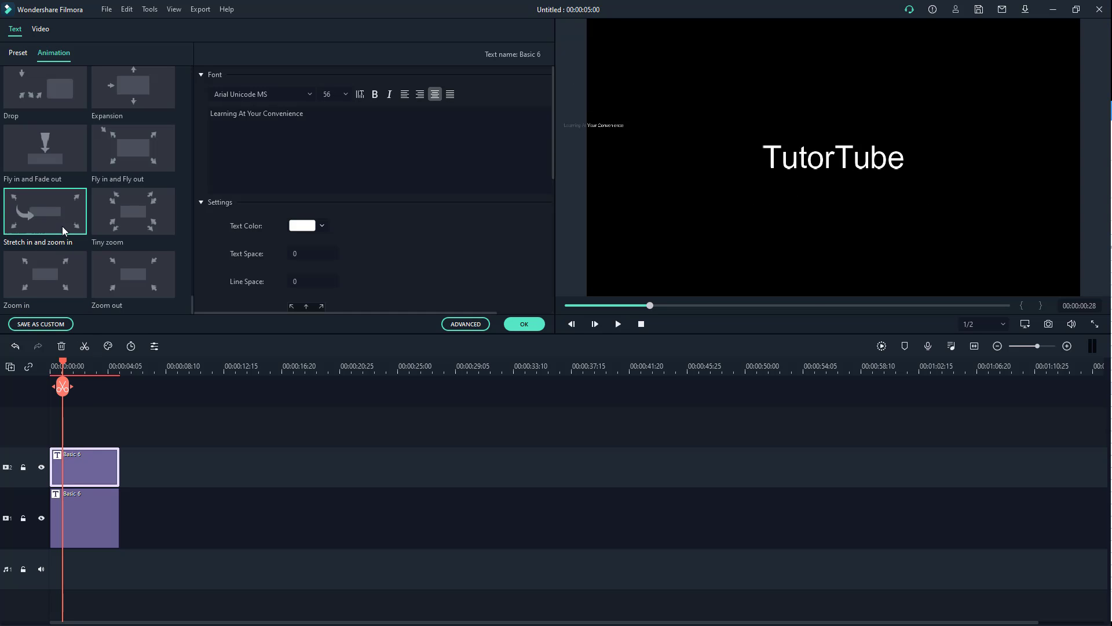
{"action": "left_click", "coordinate": [90, 521]}
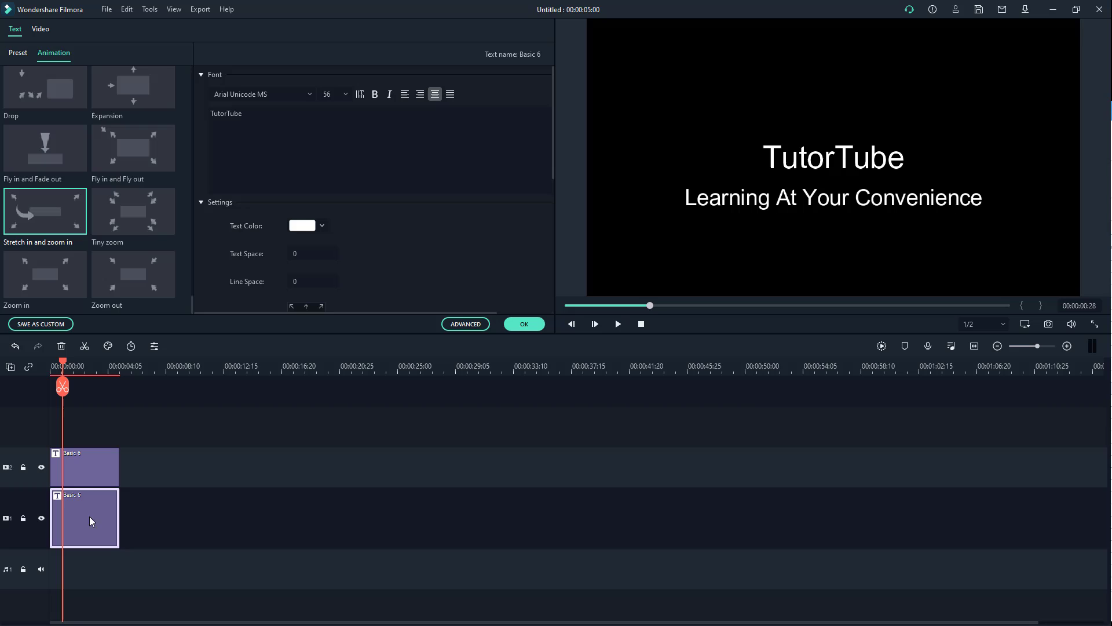
{"action": "double_click", "coordinate": [133, 274]}
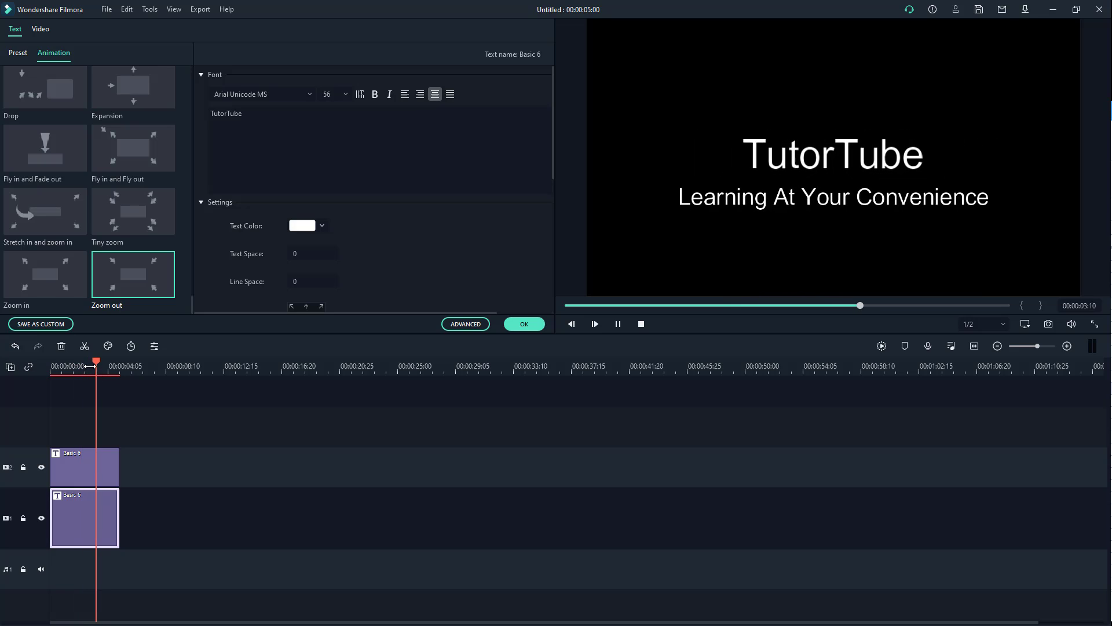
Step: Delete both title clips from the timeline and close the title editor
{"action": "left_click_drag", "start_coordinate": [228, 418], "coordinate": [94, 514]}
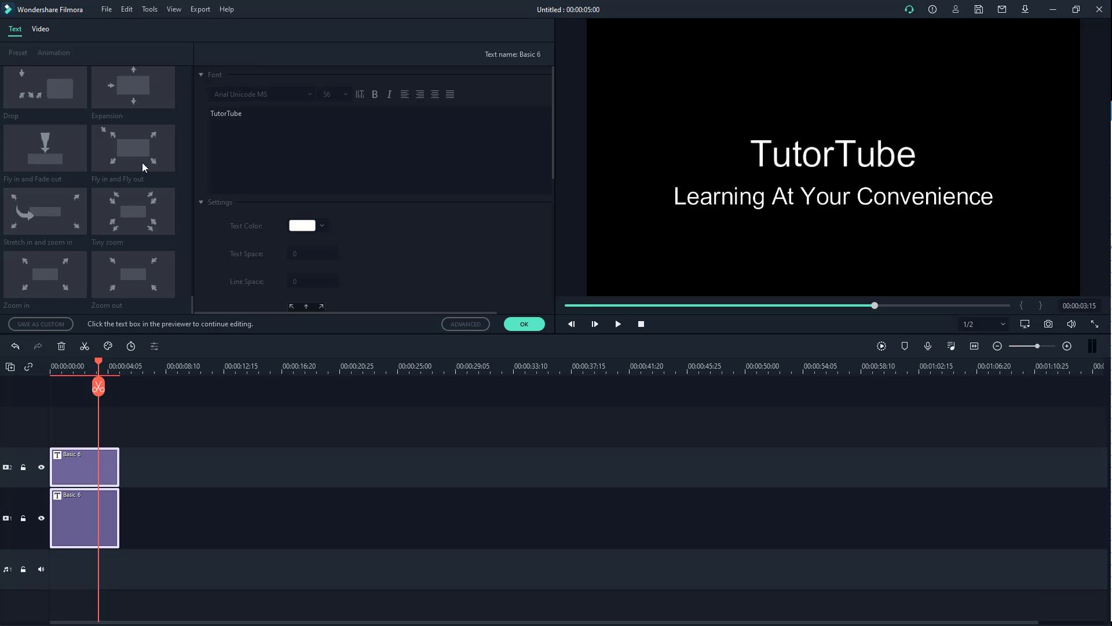
{"action": "key", "text": "Delete"}
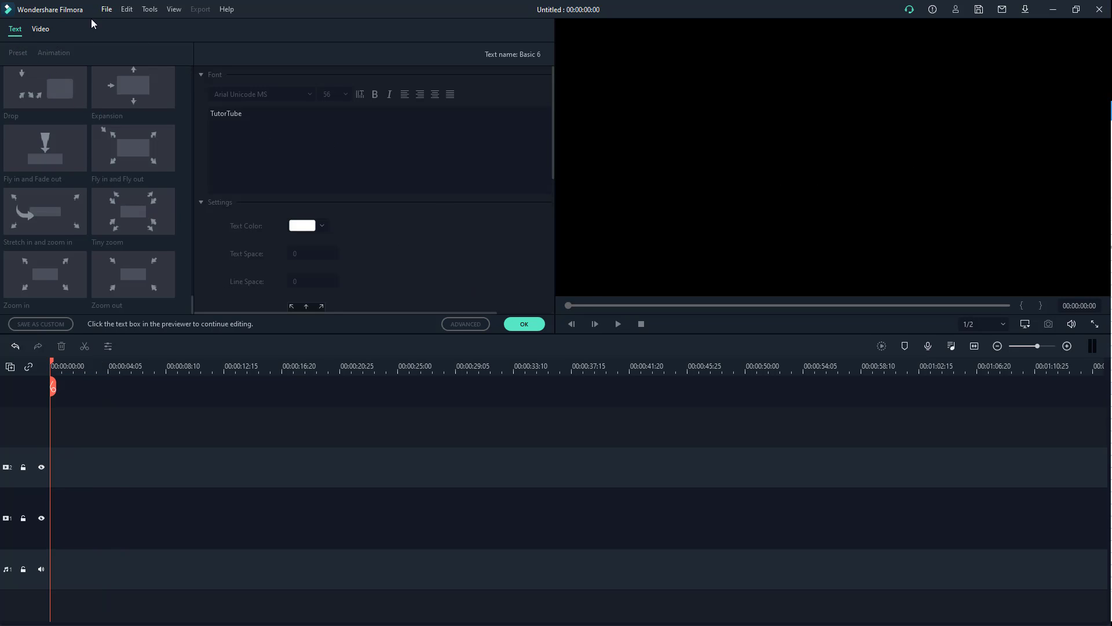
{"action": "left_click", "coordinate": [520, 325]}
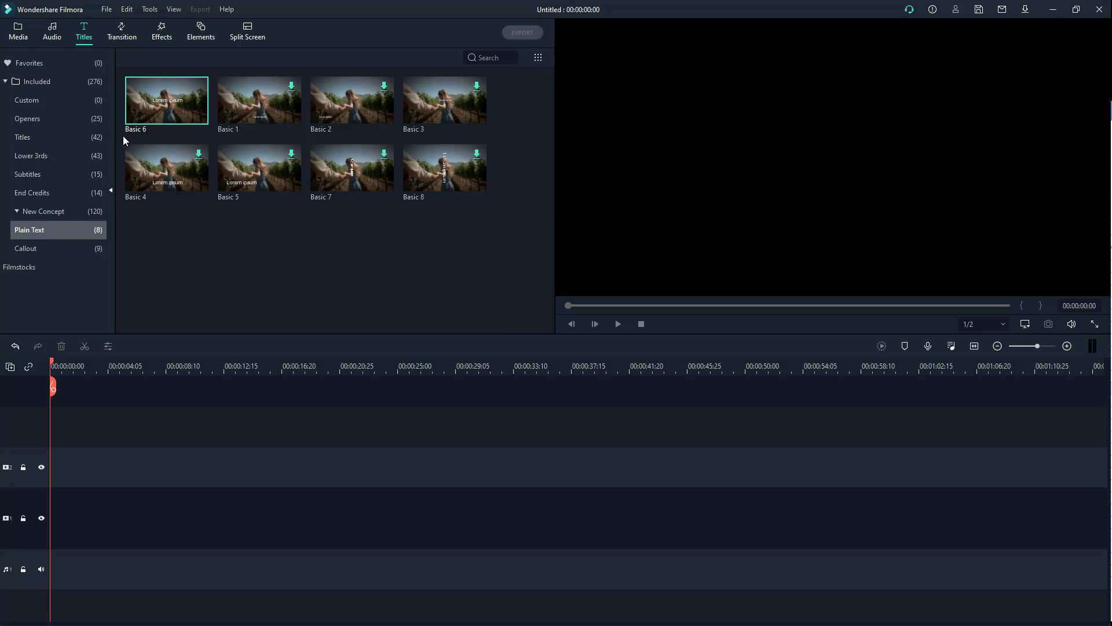
Step: Add the Opener 1 title from the Openers category at the start of video track 1
{"action": "left_click", "coordinate": [42, 101]}
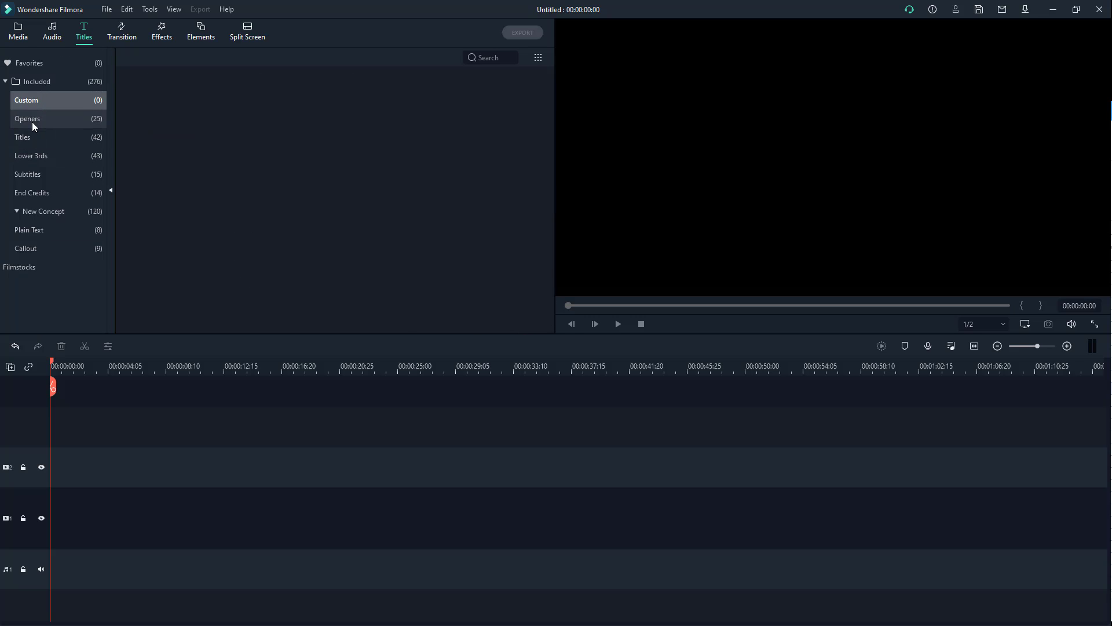
{"action": "left_click", "coordinate": [32, 119]}
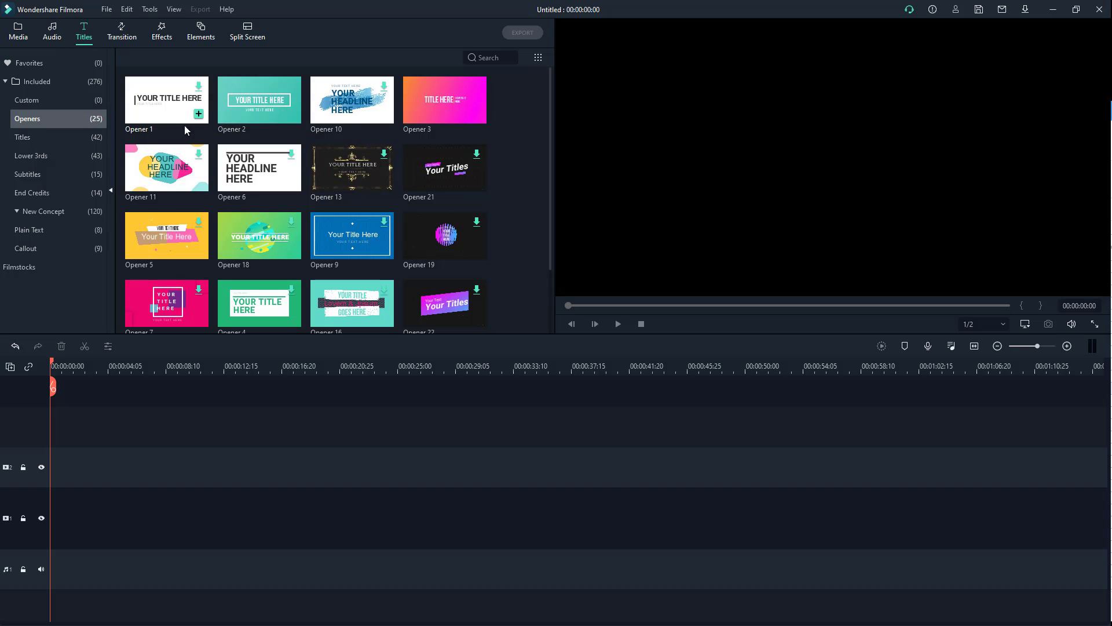
{"action": "left_click_drag", "start_coordinate": [184, 125], "coordinate": [93, 513]}
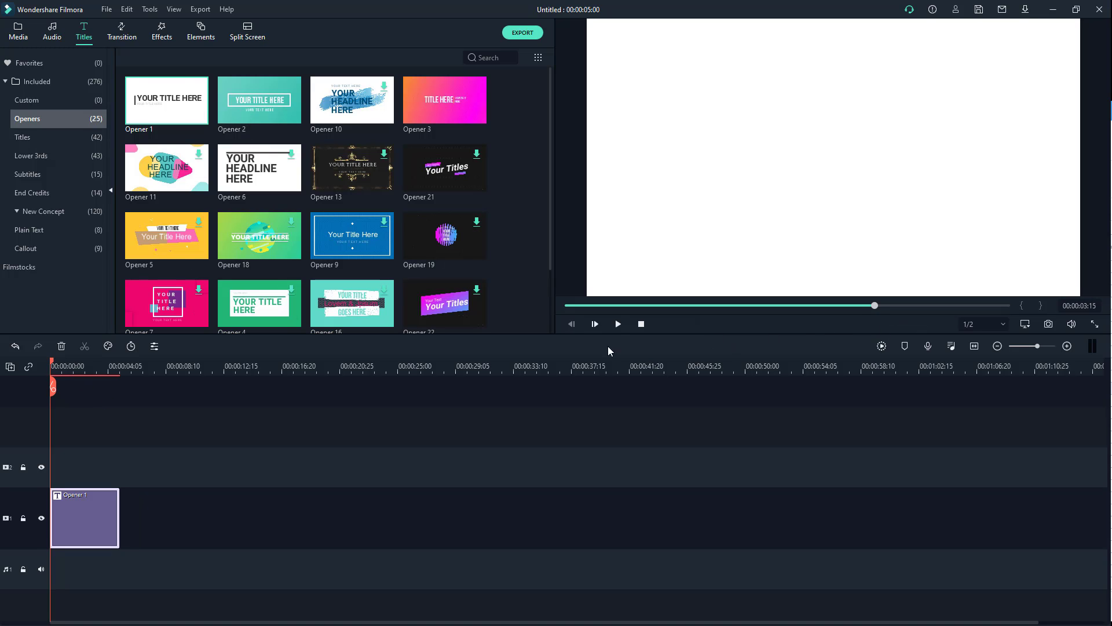
Step: Replace the opener's main heading with "TUTORTUBE" and move it back beside the vertical bar
{"action": "left_click", "coordinate": [617, 323]}
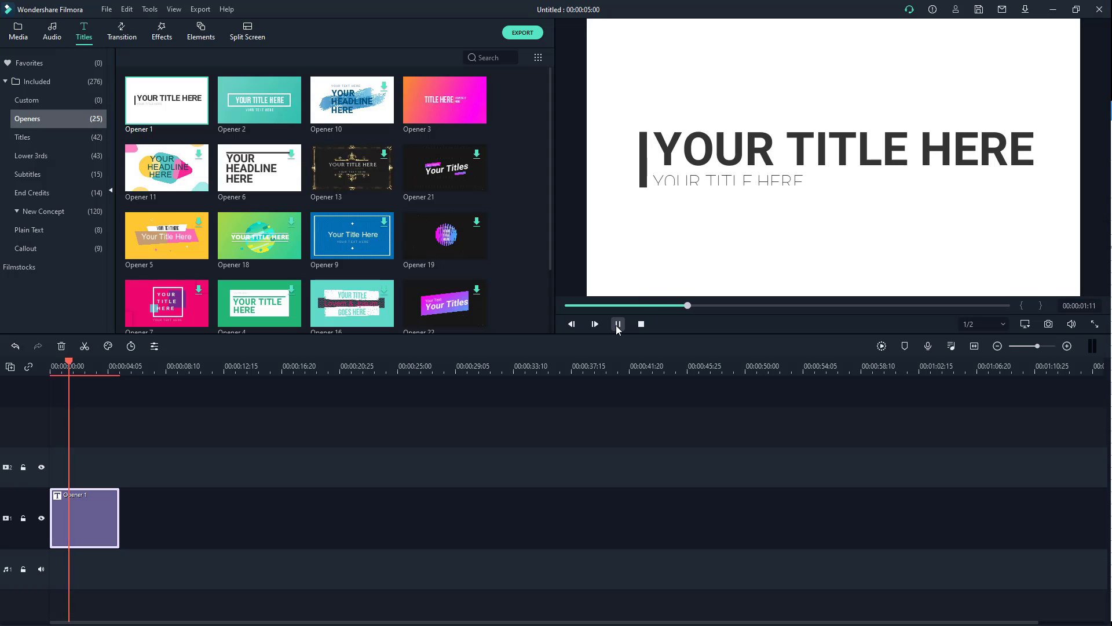
{"action": "key", "text": "space"}
{"action": "double_click", "coordinate": [92, 509]}
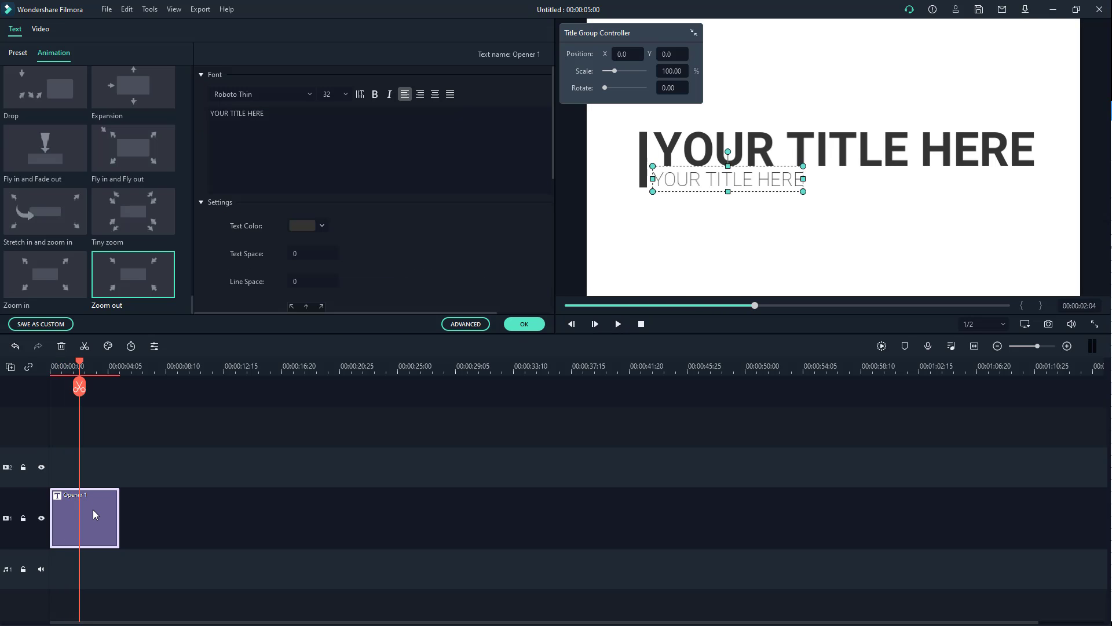
{"action": "left_click", "coordinate": [746, 142]}
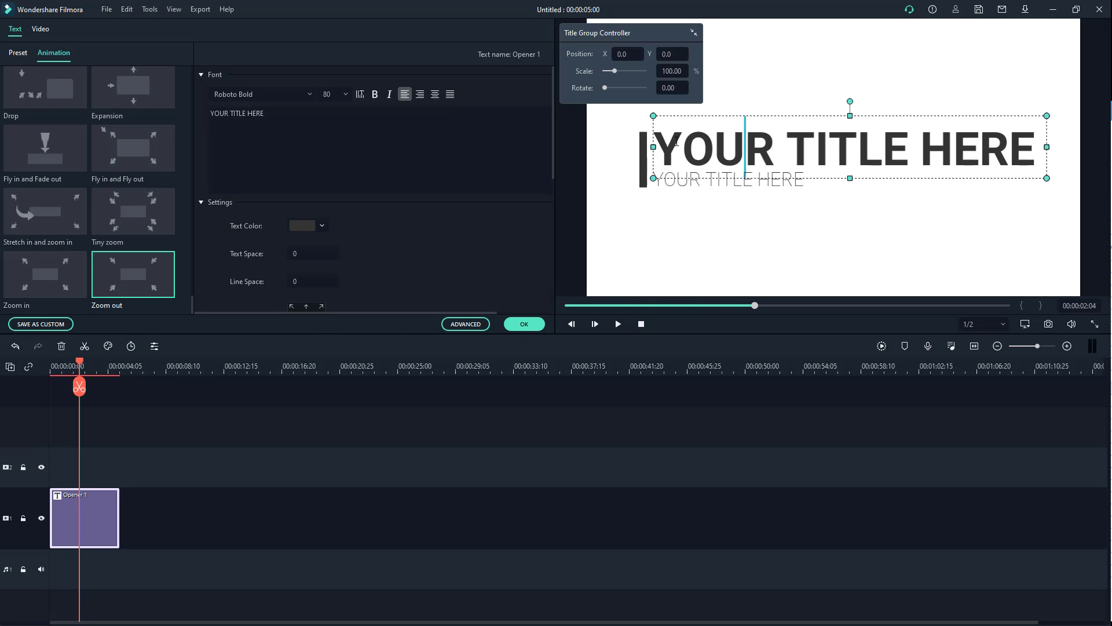
{"action": "left_click", "coordinate": [312, 127]}
{"action": "key", "text": "ctrl+a"}
{"action": "type", "text": "TUTORTUBE"}
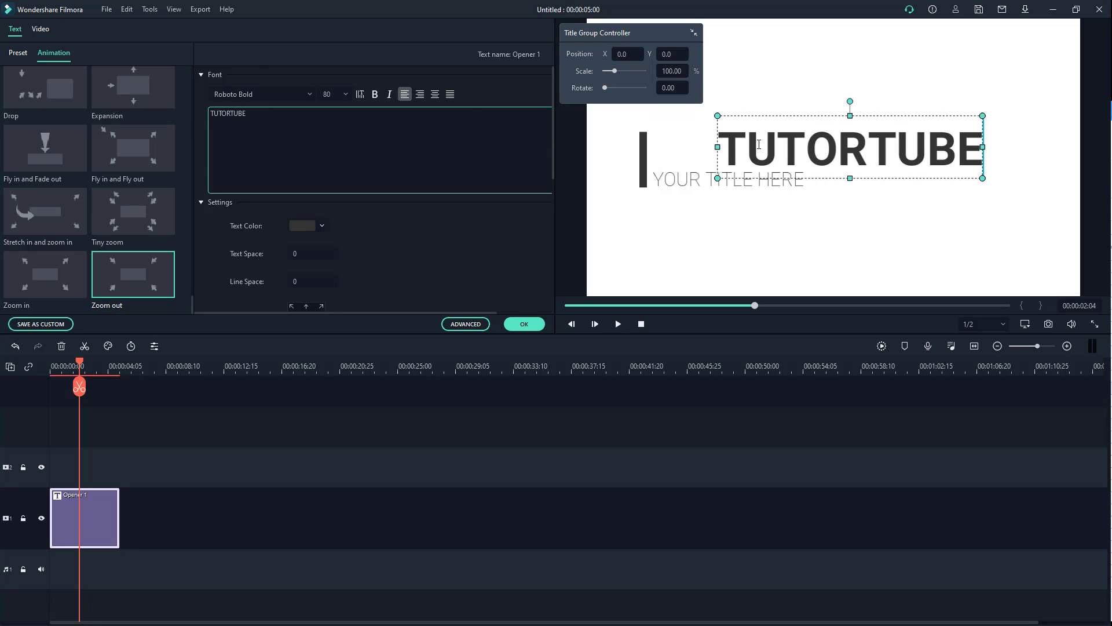
{"action": "left_click_drag", "start_coordinate": [729, 112], "coordinate": [663, 114]}
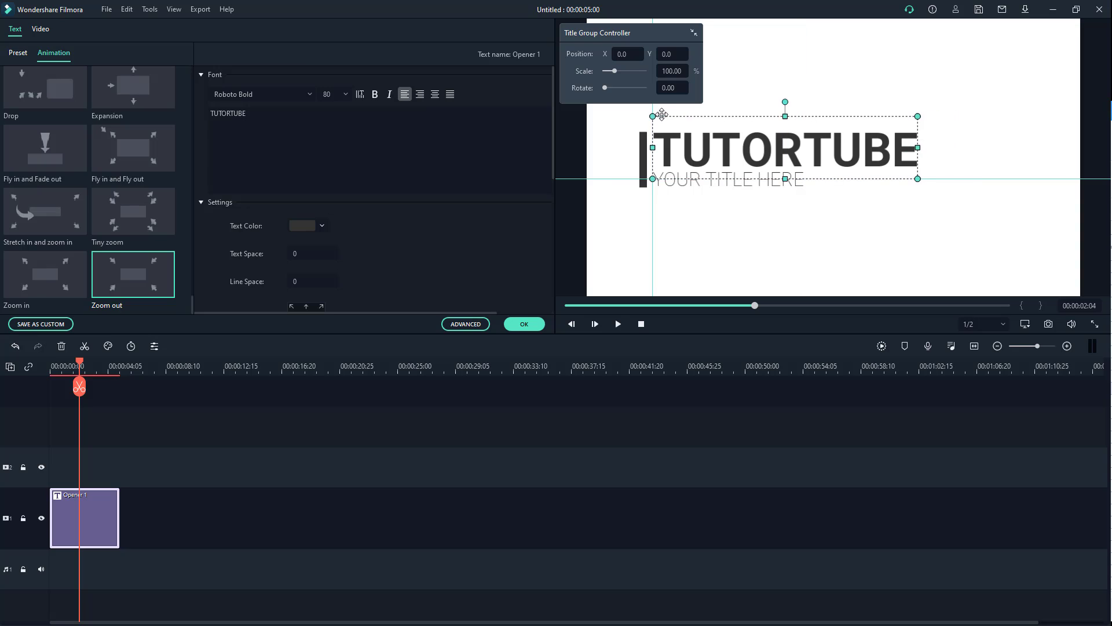
Step: Replace the opener's subtitle with "KEEP ON LEARNING" and align its left edge with the heading above
{"action": "left_click", "coordinate": [736, 185]}
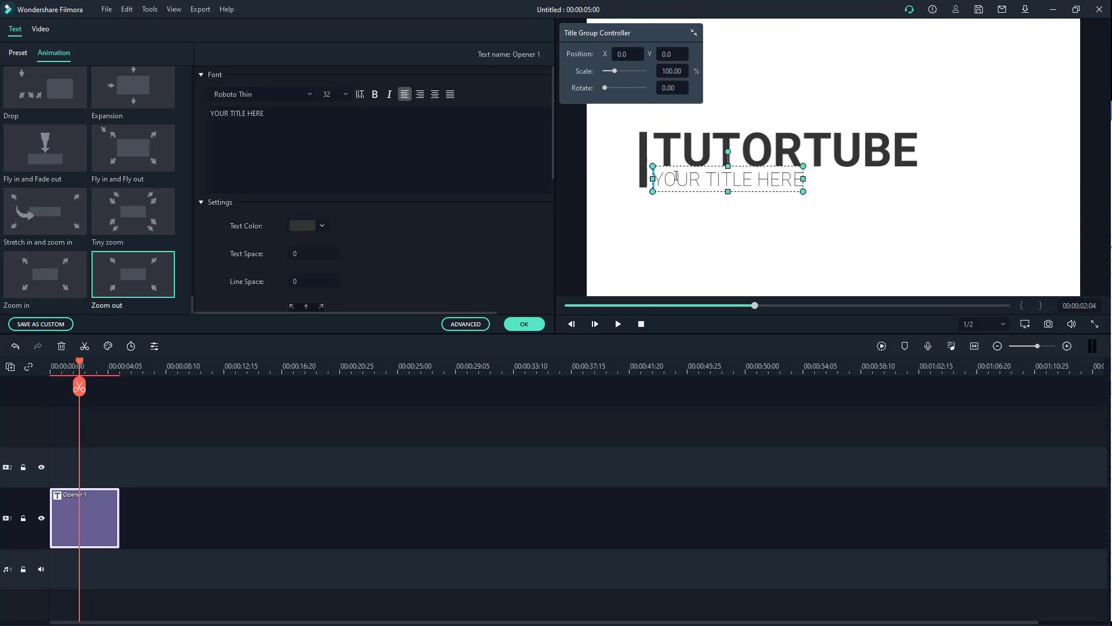
{"action": "key", "text": "ctrl+a"}
{"action": "type", "text": "KEEP ON LEARNING"}
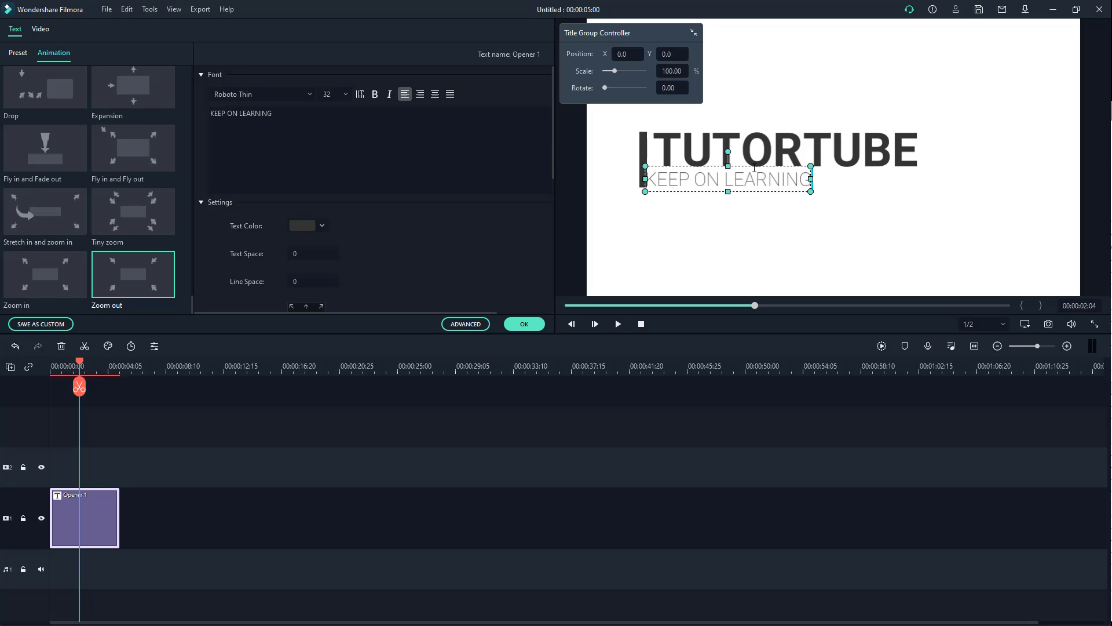
{"action": "left_click_drag", "start_coordinate": [753, 164], "coordinate": [761, 164]}
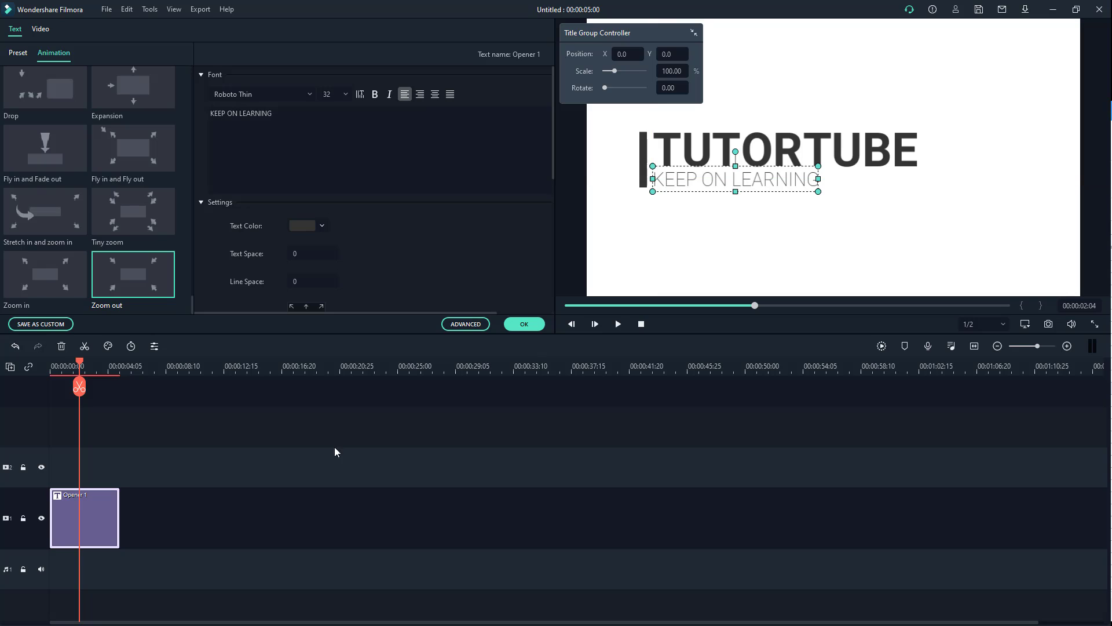
{"action": "left_click", "coordinate": [302, 472]}
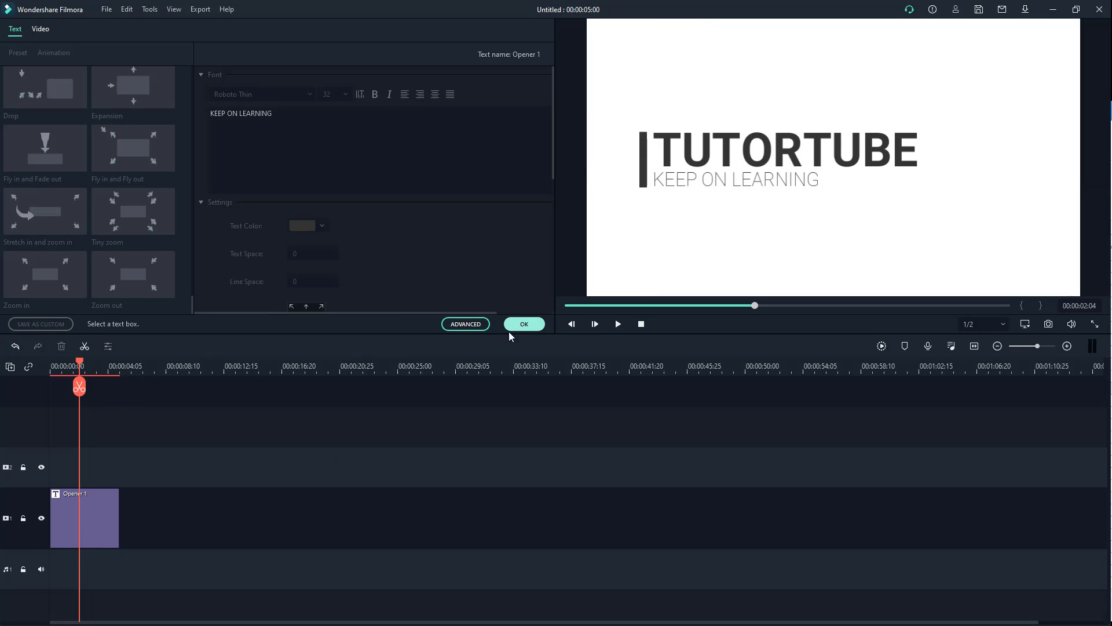
Step: Play the edited opener from the start of the timeline to check both text lines
{"action": "left_click_drag", "start_coordinate": [79, 386], "coordinate": [0, 394]}
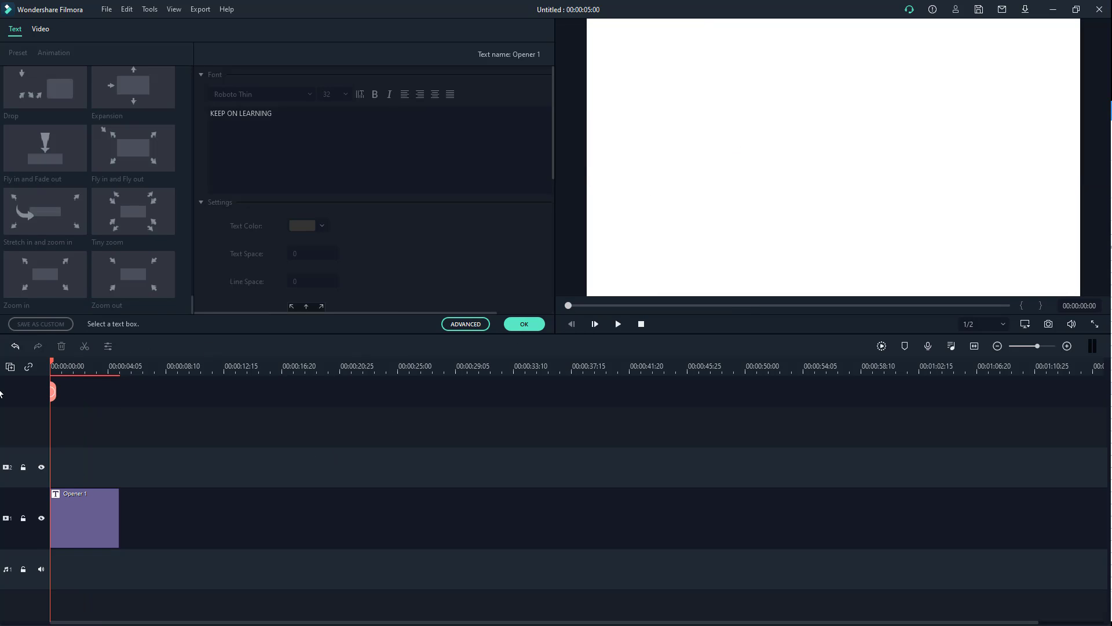
{"action": "left_click", "coordinate": [618, 323]}
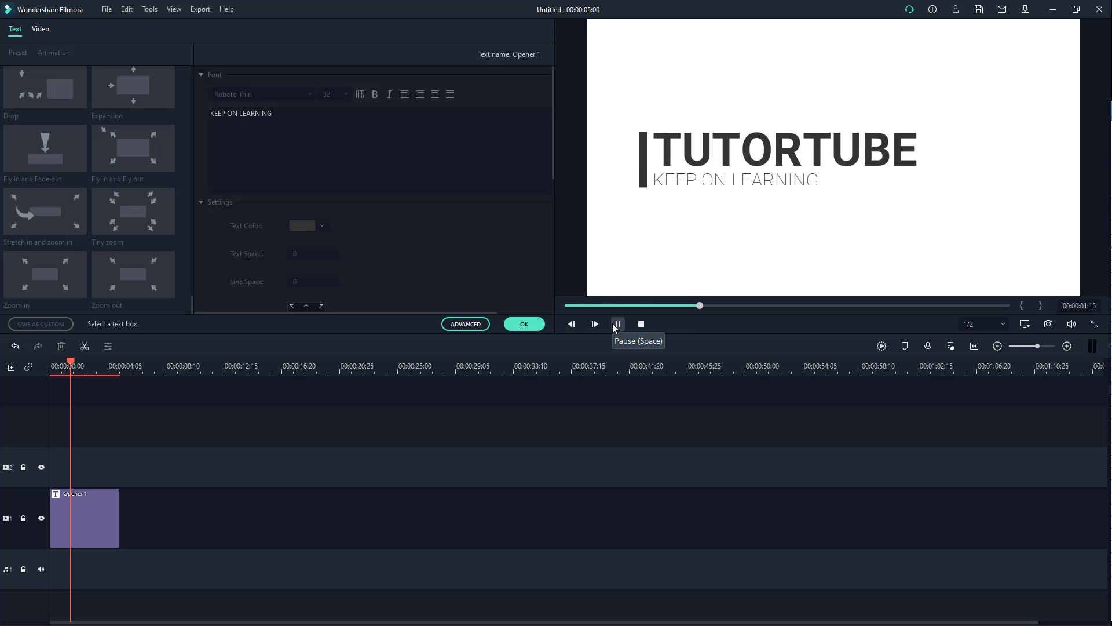
{"action": "left_click", "coordinate": [618, 323]}
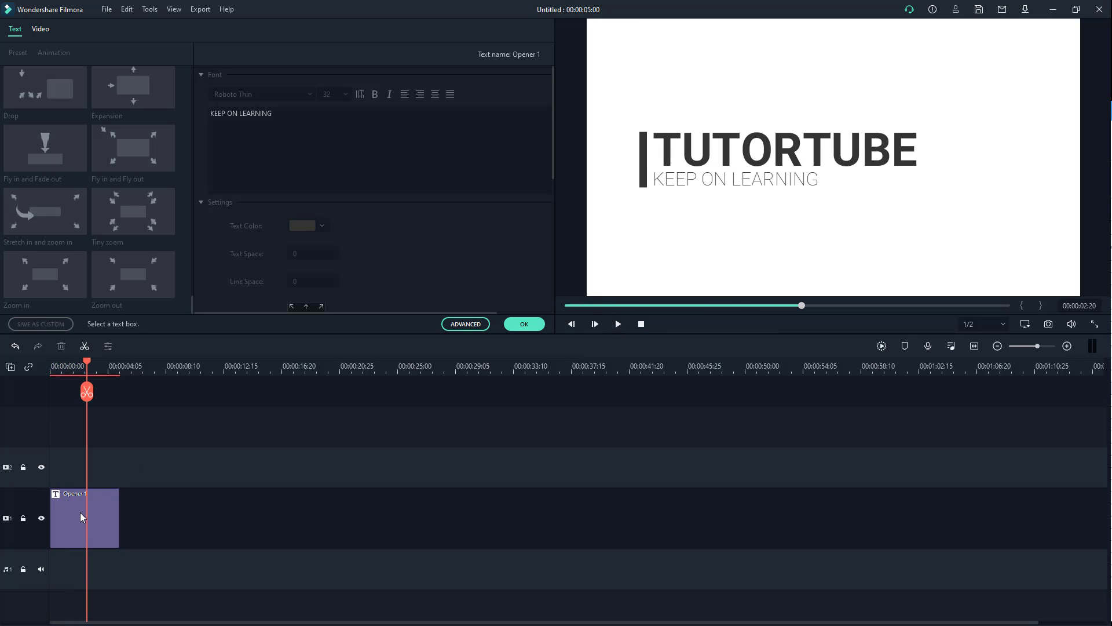
Step: Try the Fly in and Fade out, Drop and Move to left animations on the "TUTORTUBE" heading, settling on Wavy style
{"action": "left_click", "coordinate": [705, 149]}
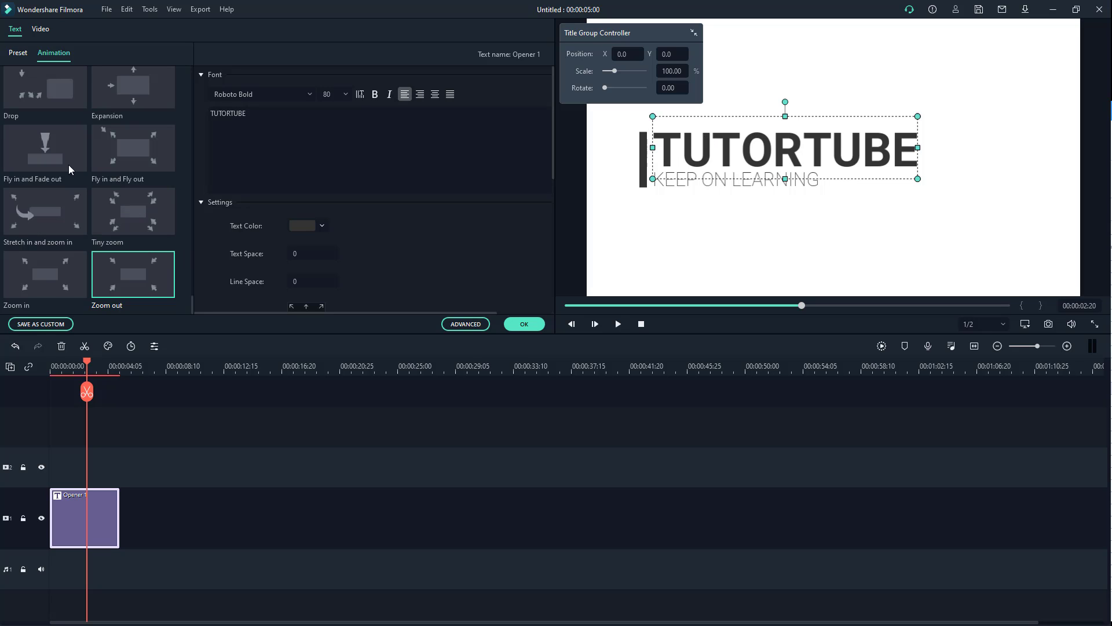
{"action": "left_click", "coordinate": [57, 146]}
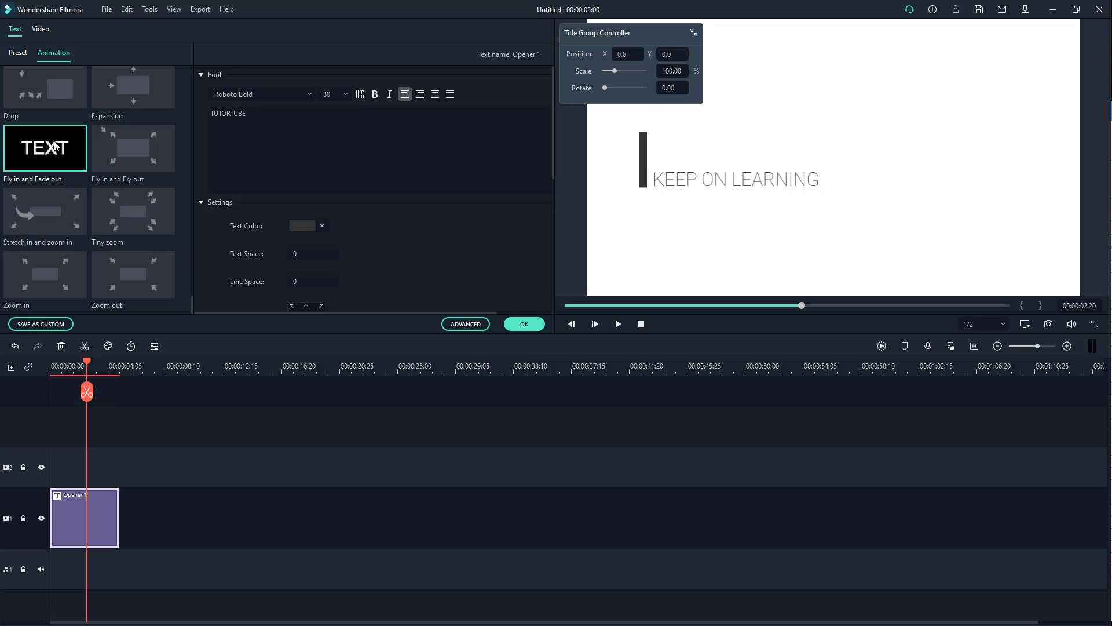
{"action": "left_click", "coordinate": [48, 103]}
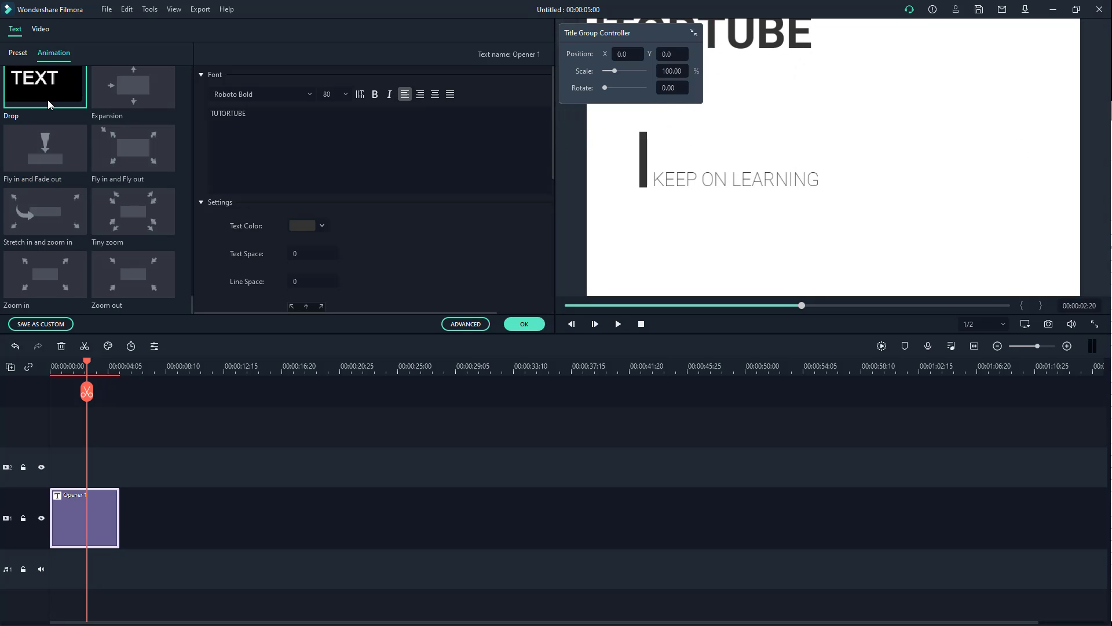
{"action": "scroll", "coordinate": [113, 270], "scroll_direction": "down", "scroll_amount": 6}
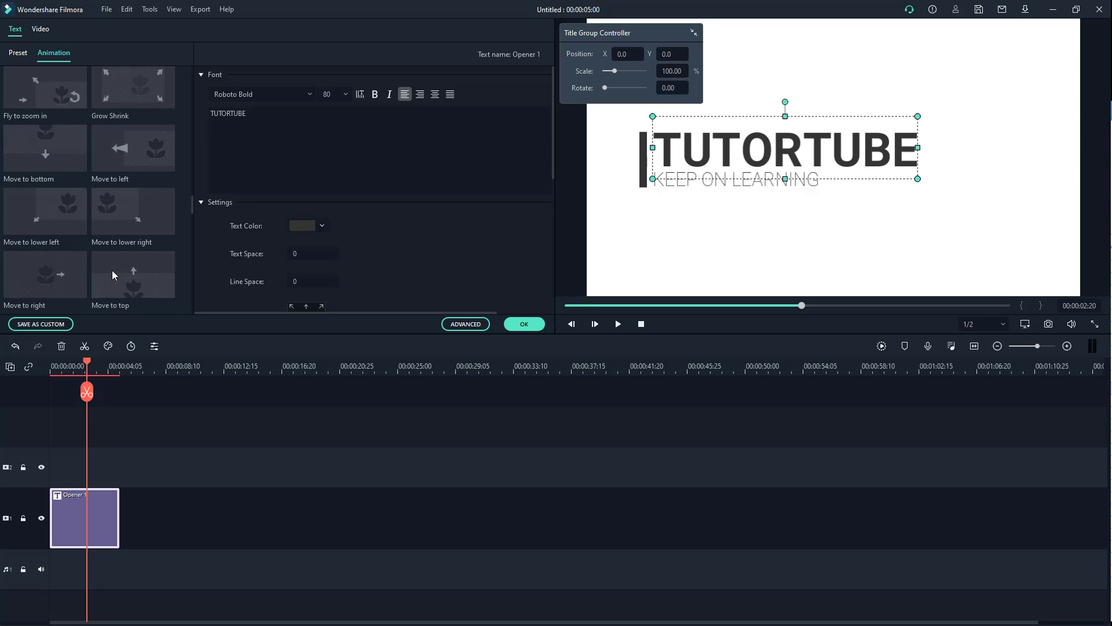
{"action": "left_click", "coordinate": [144, 169]}
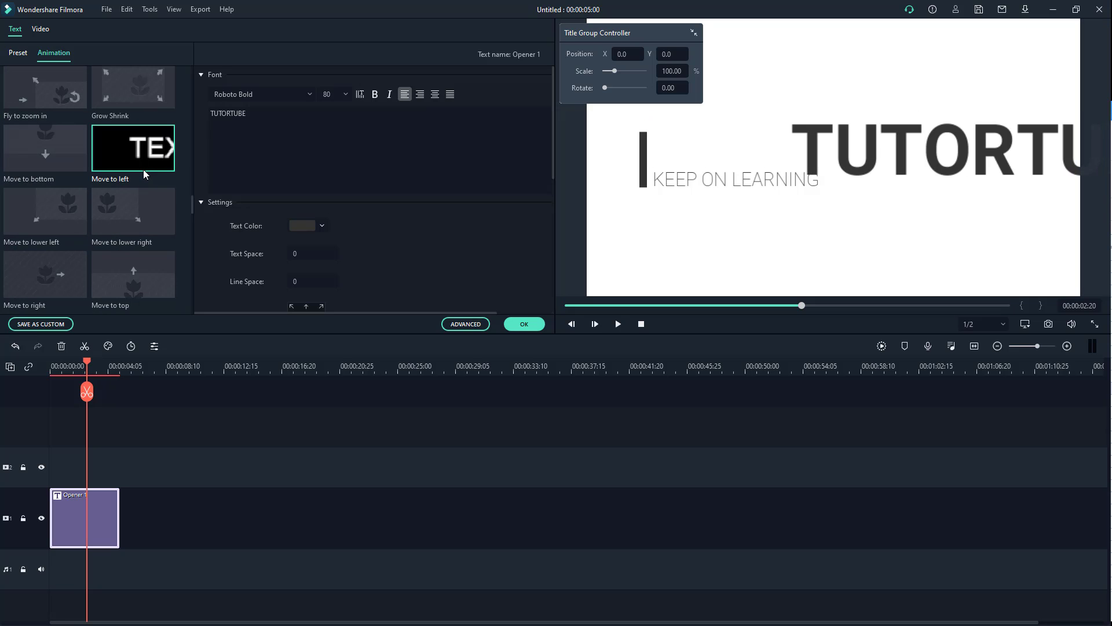
{"action": "left_click", "coordinate": [138, 204]}
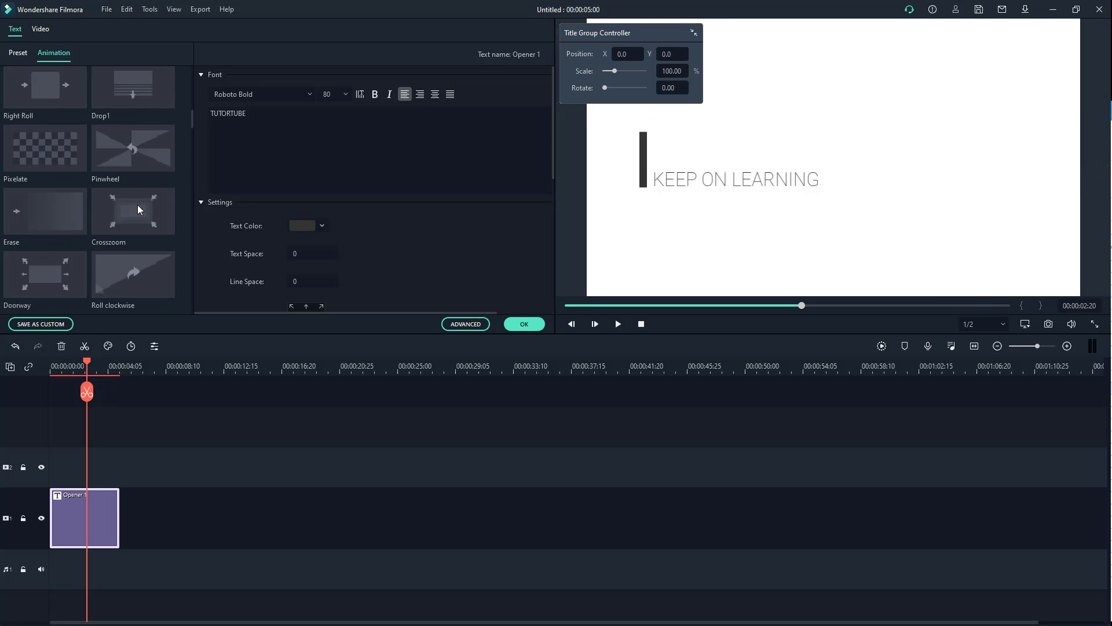
{"action": "scroll", "coordinate": [139, 200], "scroll_direction": "down", "scroll_amount": 3}
{"action": "scroll", "coordinate": [151, 162], "scroll_direction": "up", "scroll_amount": 5}
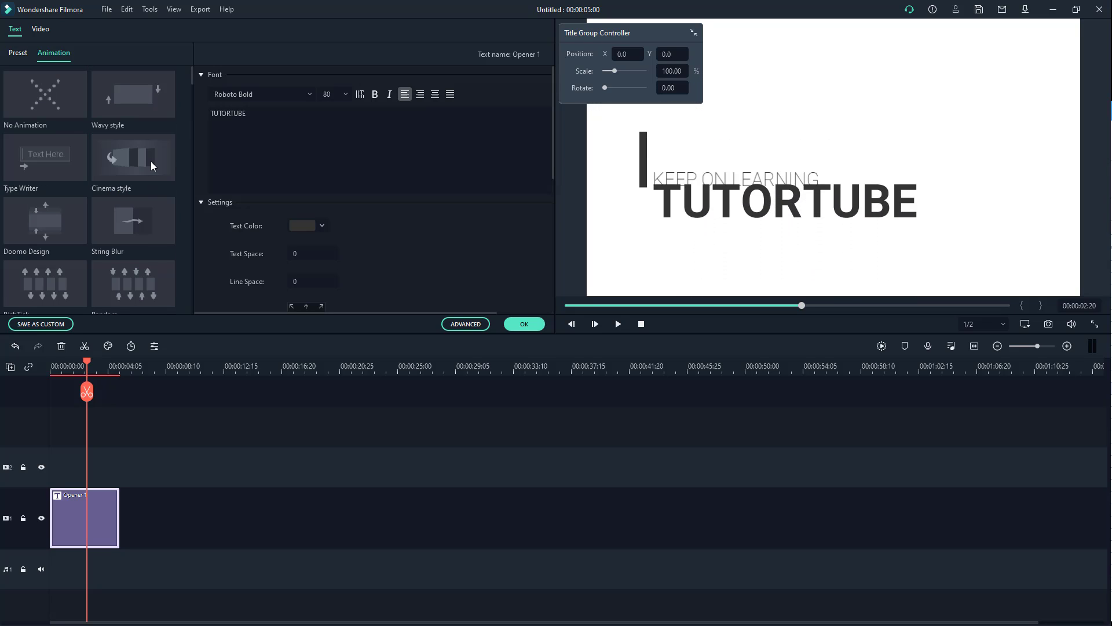
{"action": "left_click", "coordinate": [142, 107]}
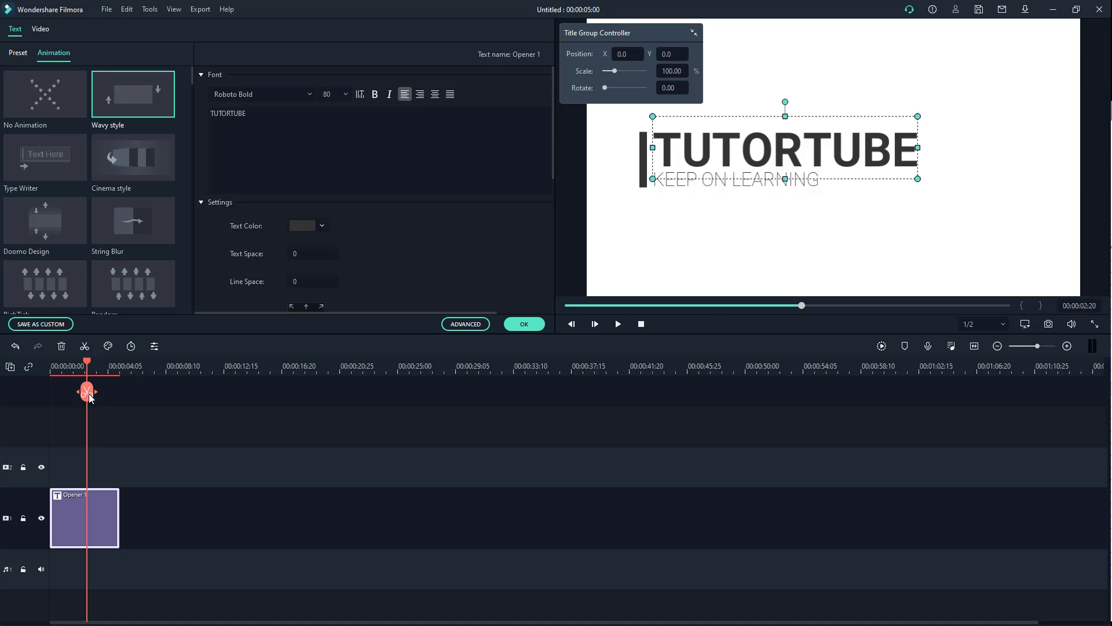
Step: Preview the opener twice from the start to examine the heading's Wavy style animation
{"action": "left_click", "coordinate": [52, 365]}
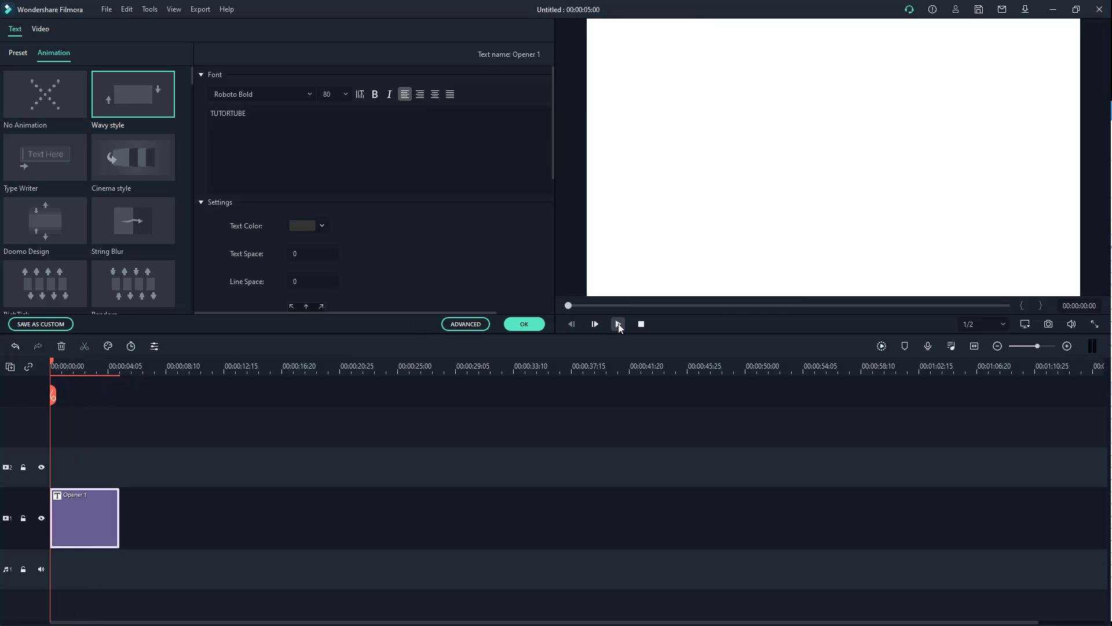
{"action": "left_click", "coordinate": [618, 324]}
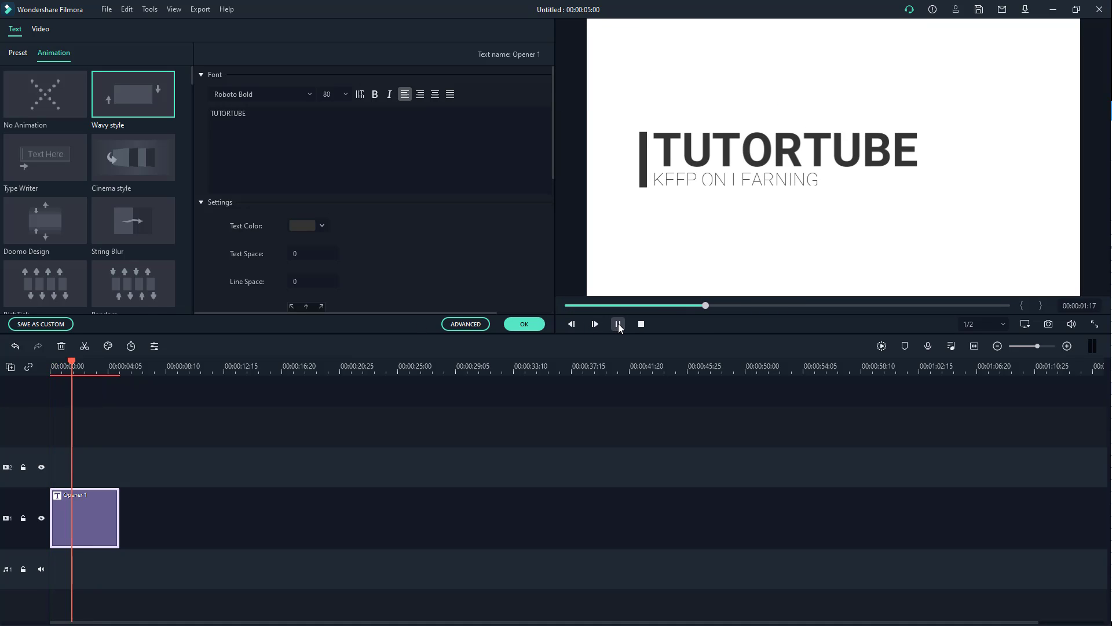
{"action": "left_click", "coordinate": [618, 325]}
{"action": "mouse_move", "coordinate": [101, 398]}
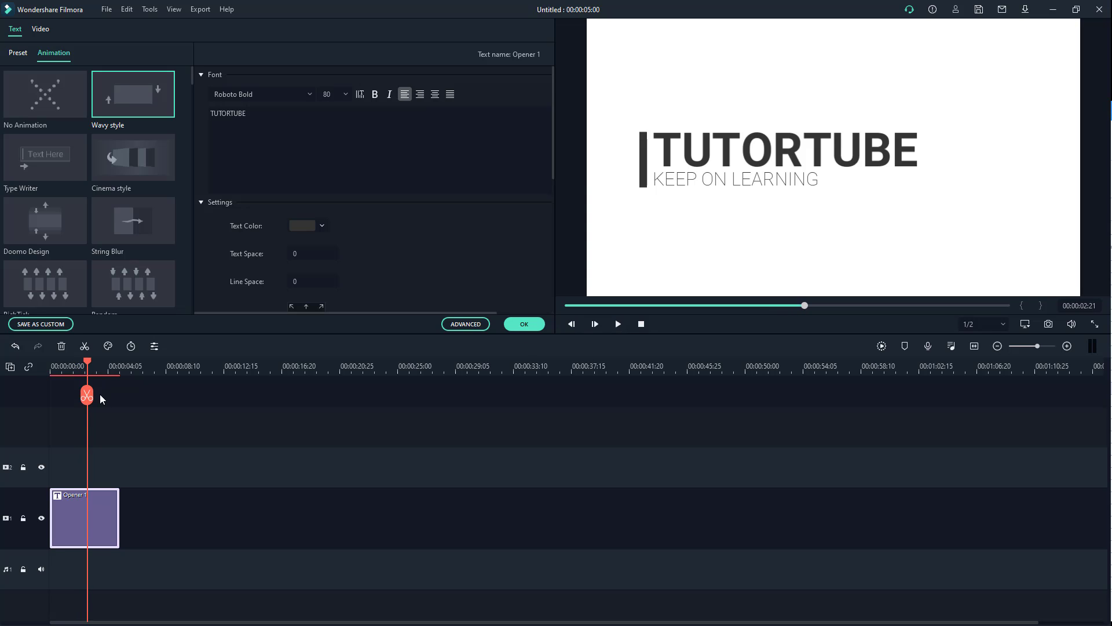
{"action": "left_click_drag", "start_coordinate": [87, 397], "coordinate": [16, 406]}
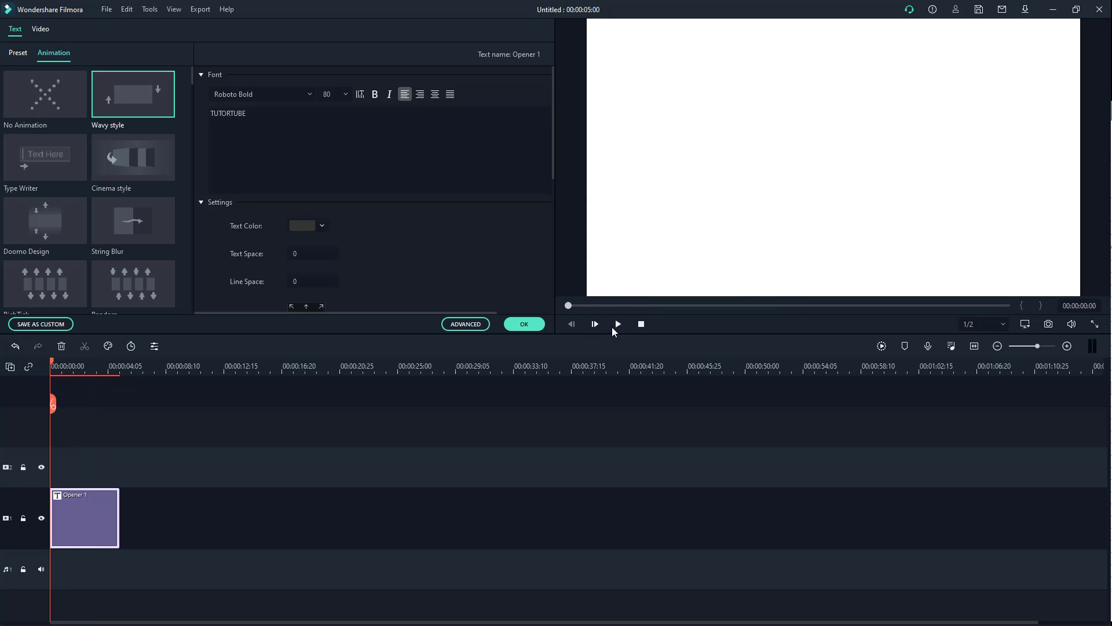
{"action": "left_click", "coordinate": [618, 325]}
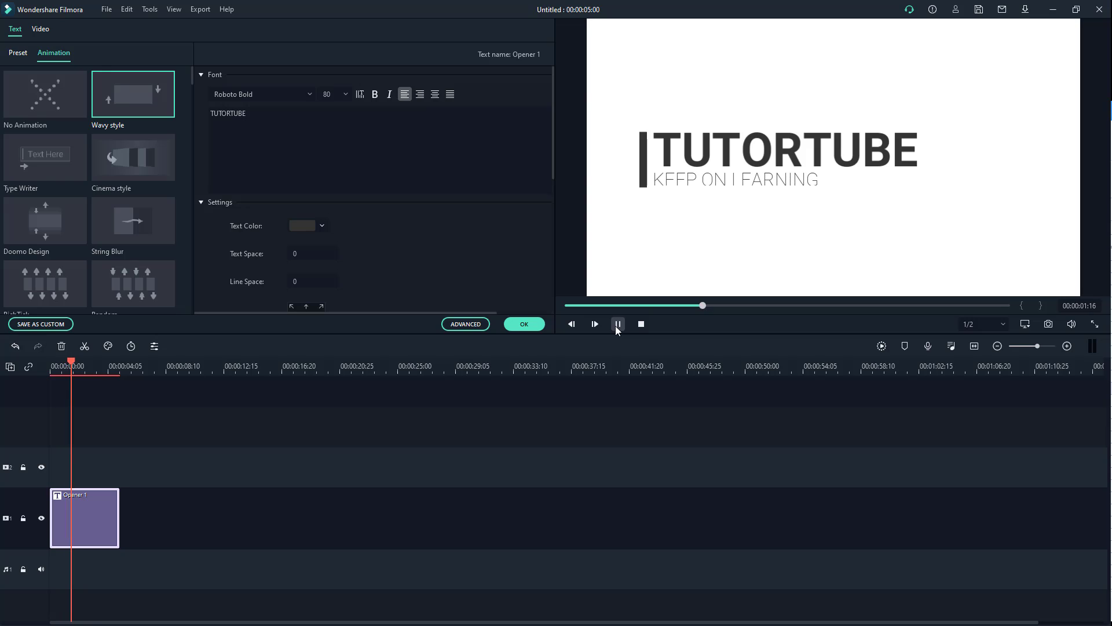
{"action": "left_click", "coordinate": [618, 325]}
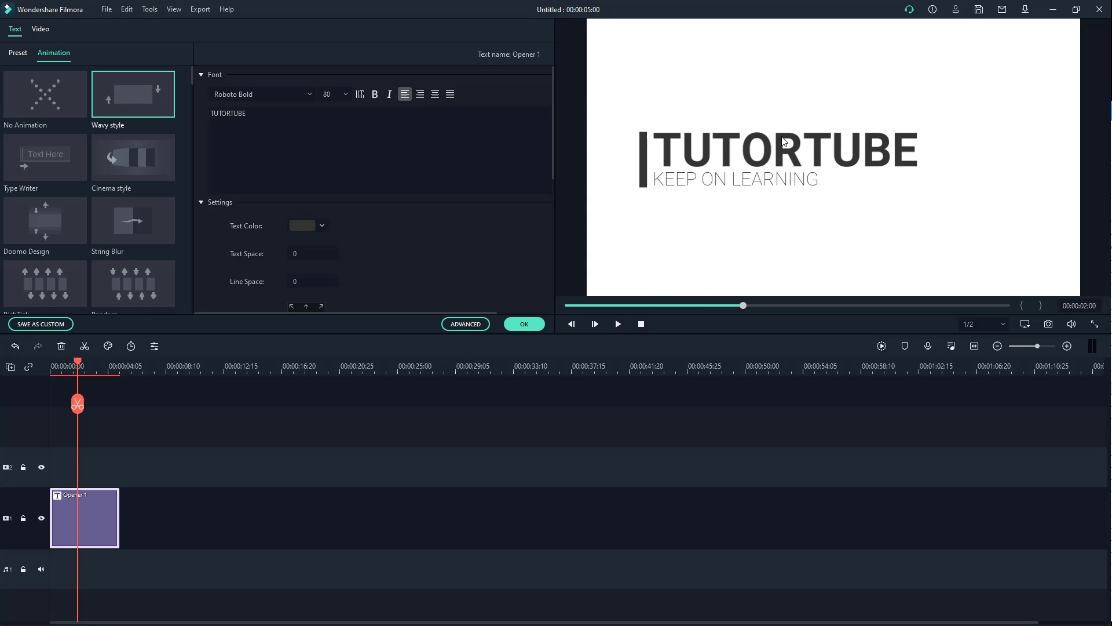